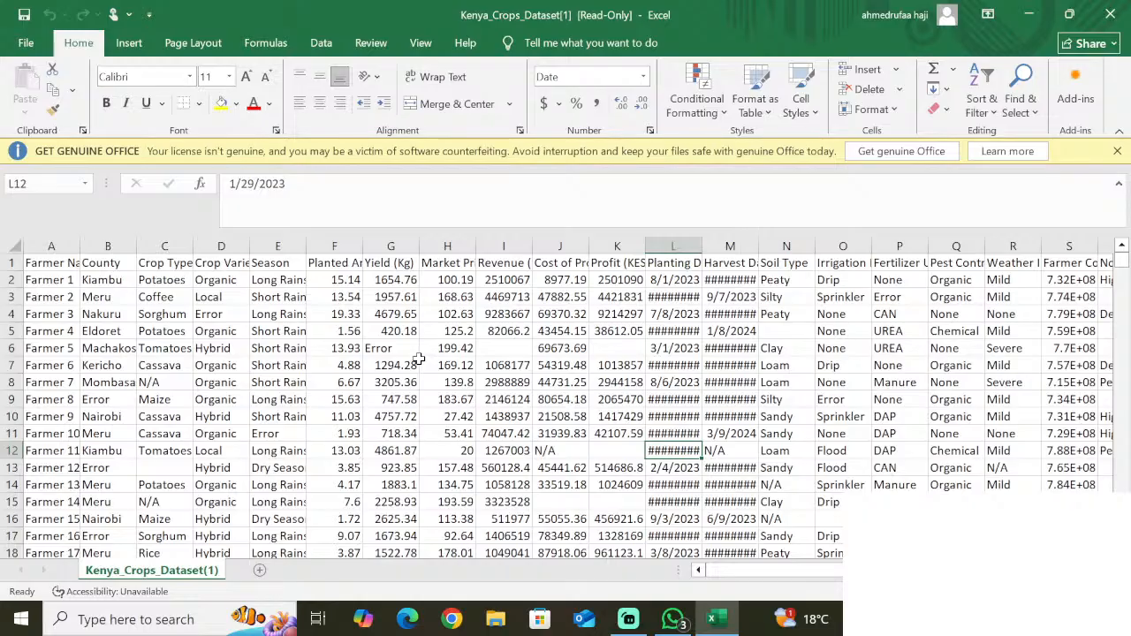
# - Examine the Kenya crops dataset's records, including the numeric values of the row for Farmer 24
pyautogui.scroll(-1, 400, 482)
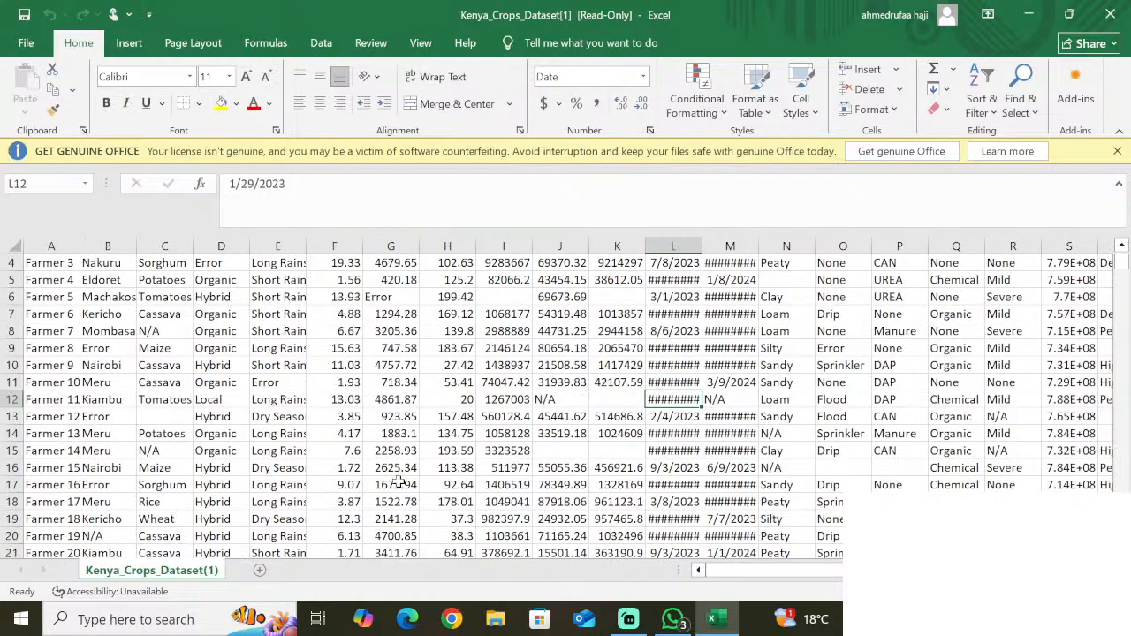
pyautogui.scroll(1, 685, 317)
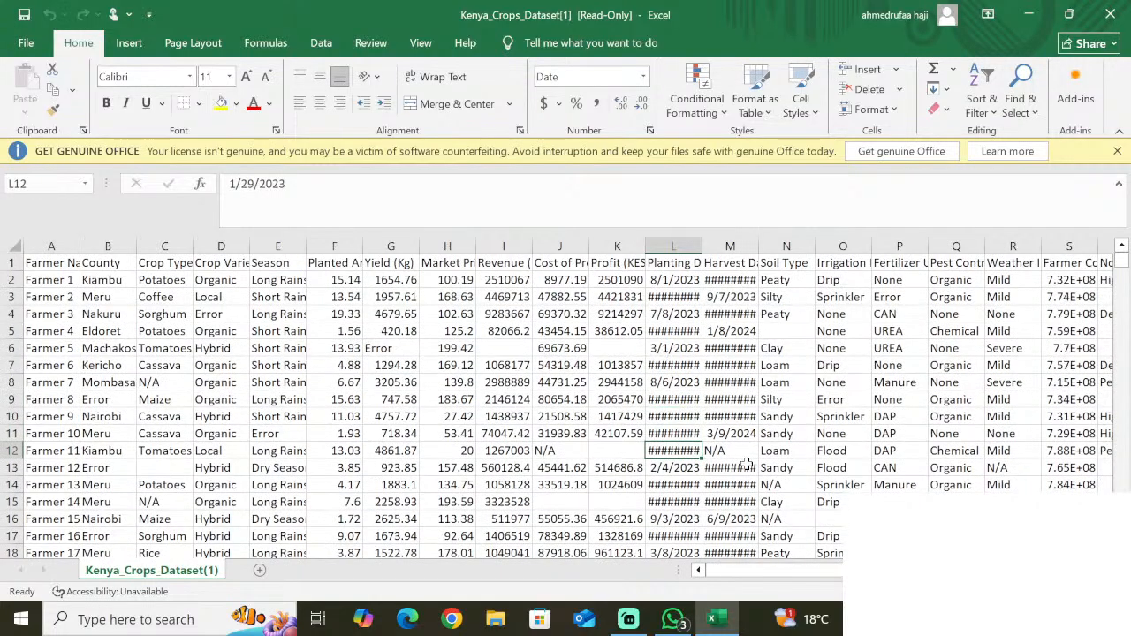
pyautogui.scroll(-2, 747, 464)
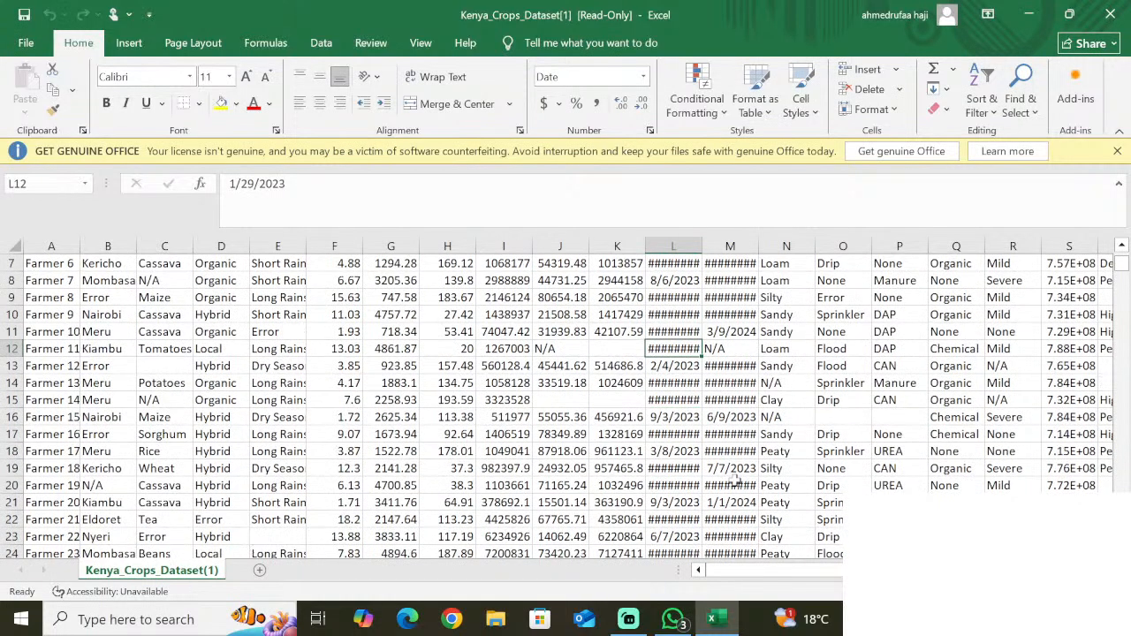
pyautogui.scroll(-1, 214, 475)
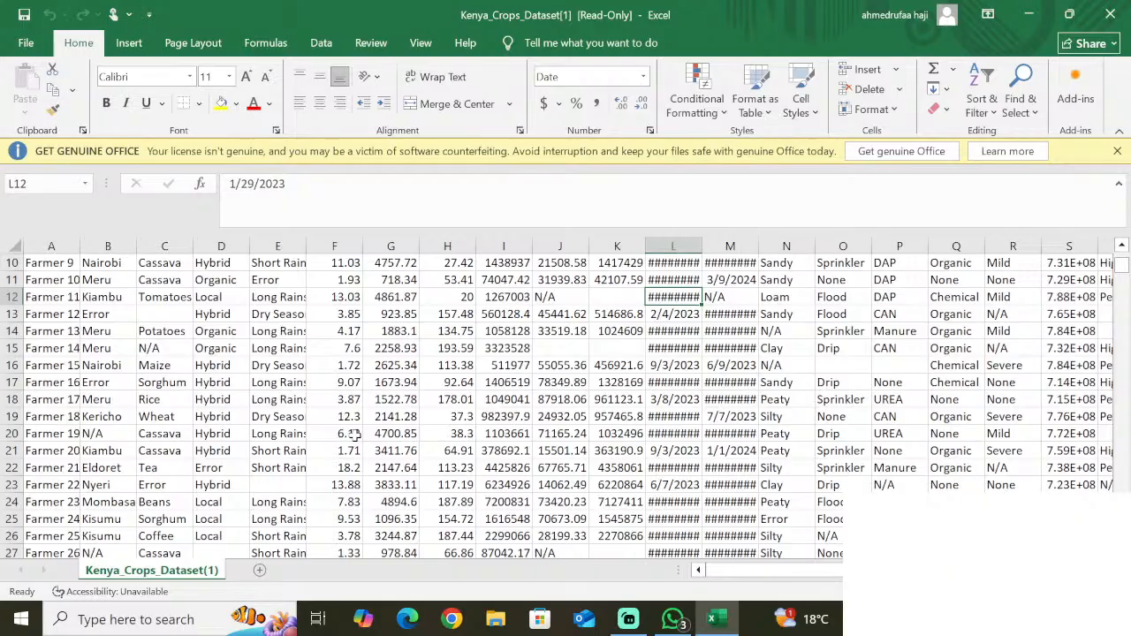
pyautogui.click(332, 519)
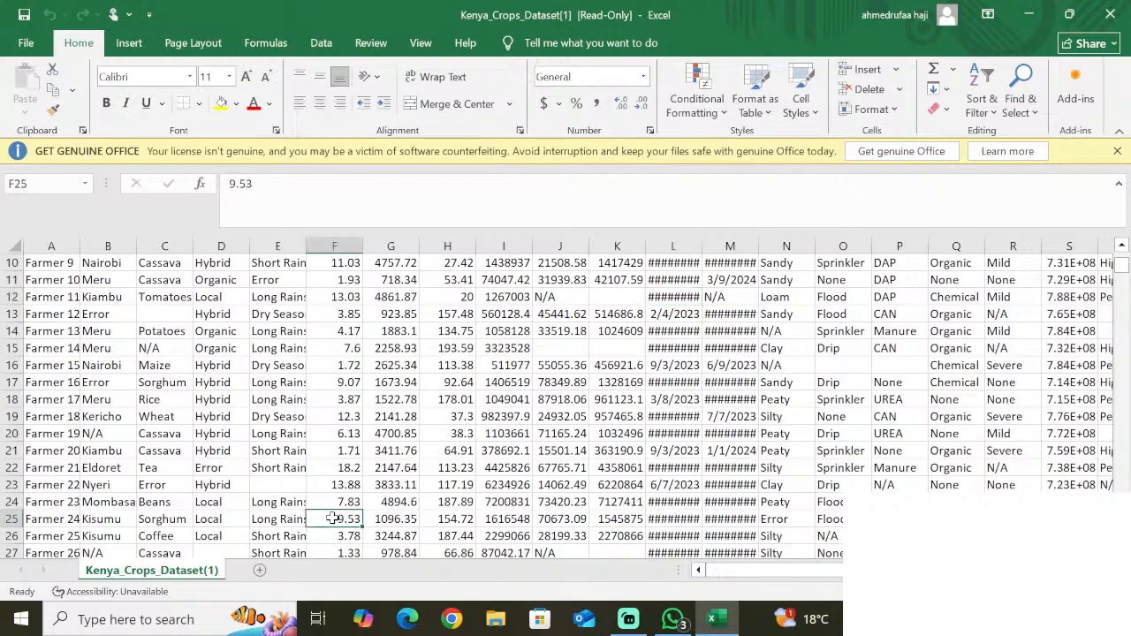
pyautogui.press('Right')
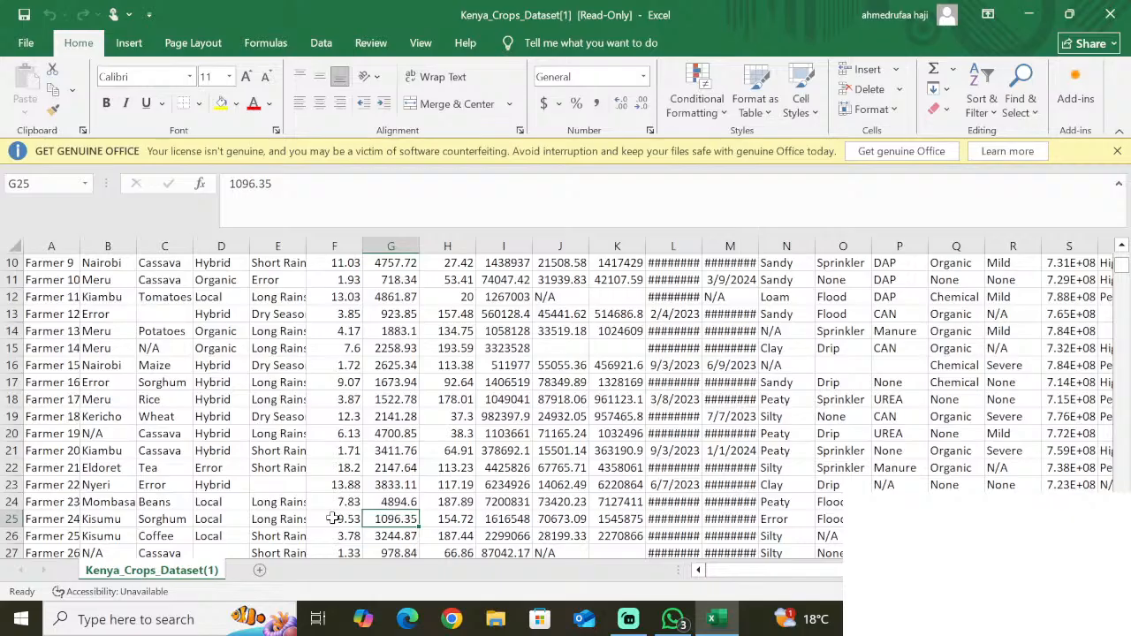
pyautogui.press('Right')
pyautogui.press('Right')
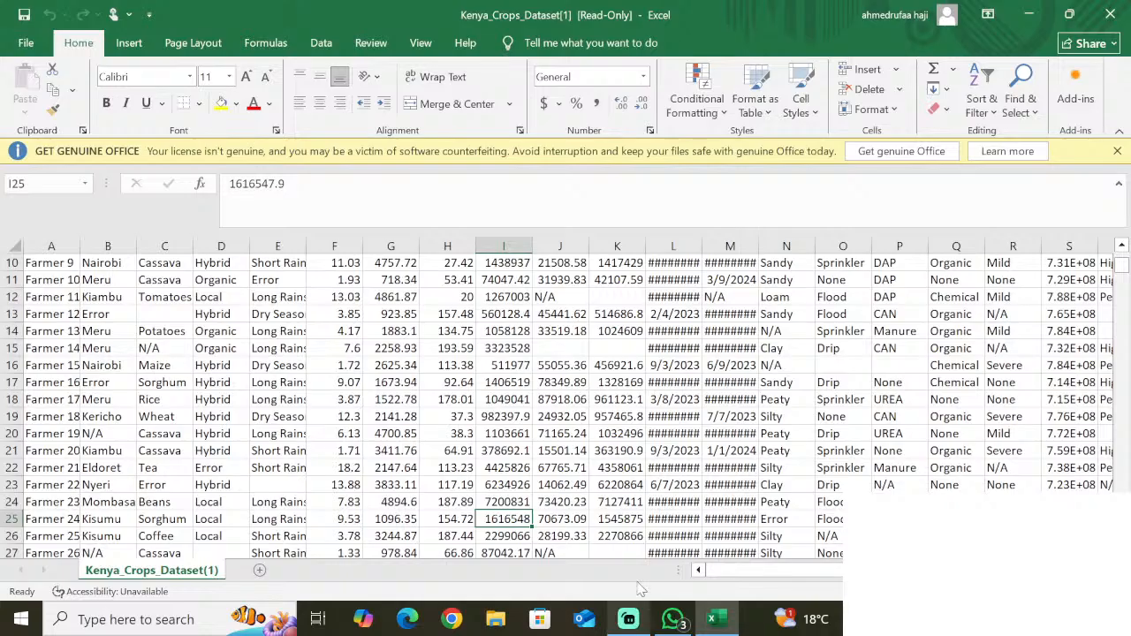
pyautogui.click(628, 619)
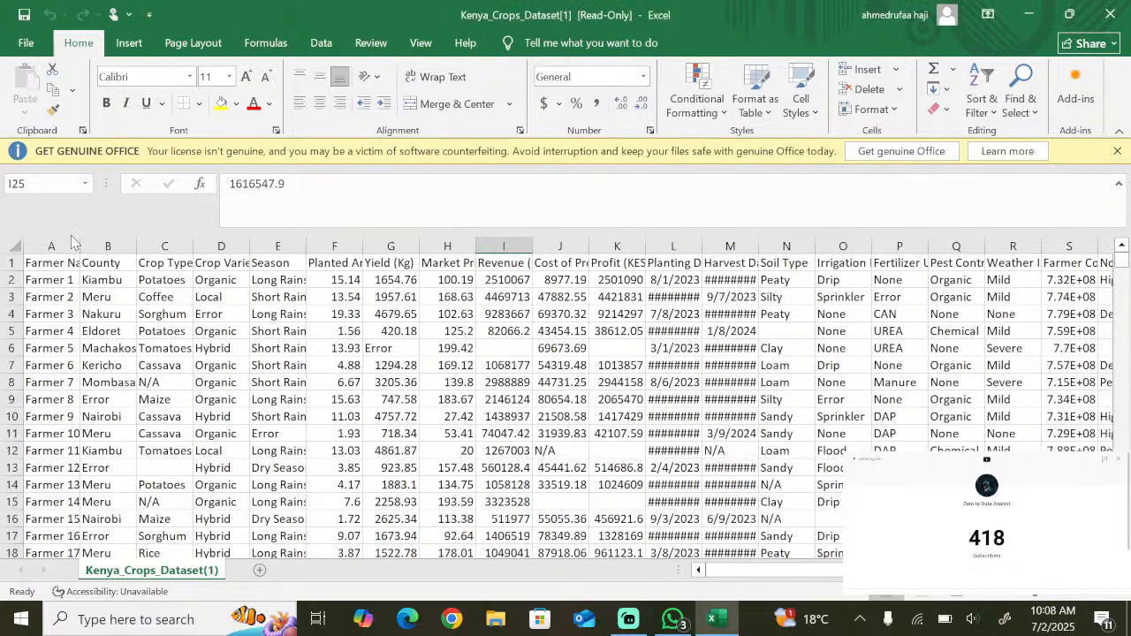
# - Autofit the column widths of the entire dataset
pyautogui.hotkey('ctrl', 'a')
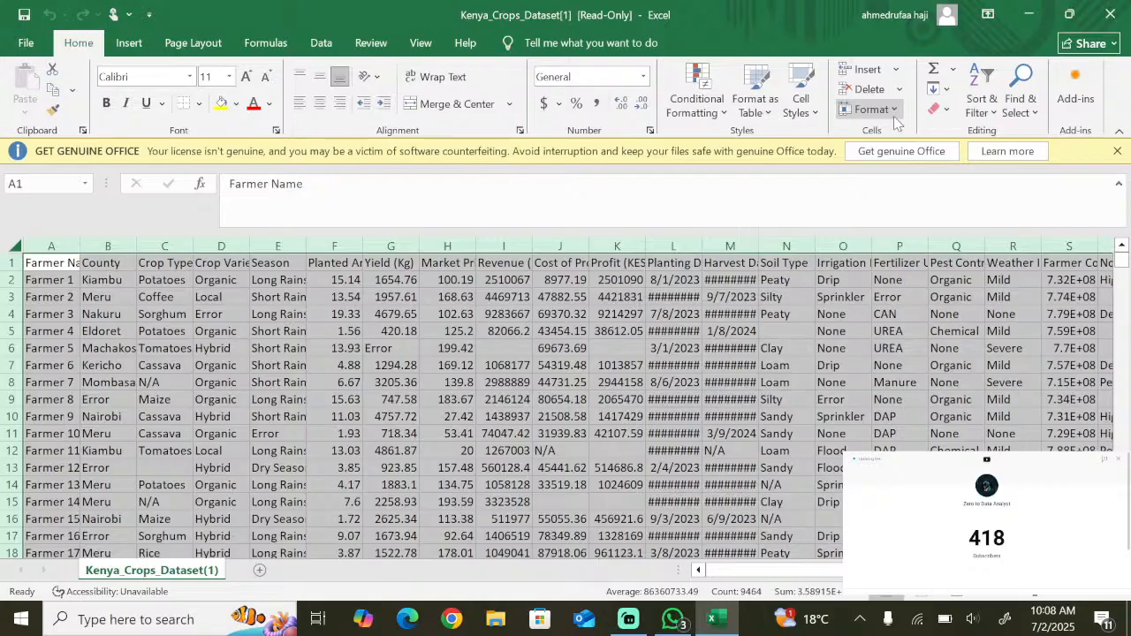
pyautogui.click(894, 116)
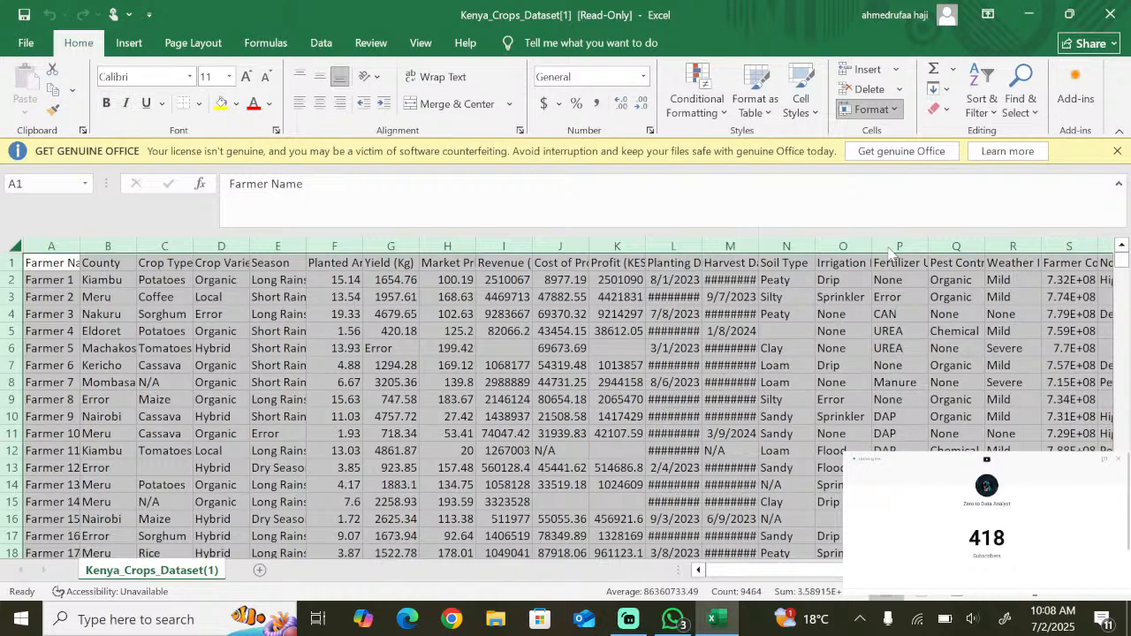
pyautogui.moveTo(1122, 261); pyautogui.dragTo(1127, 273)
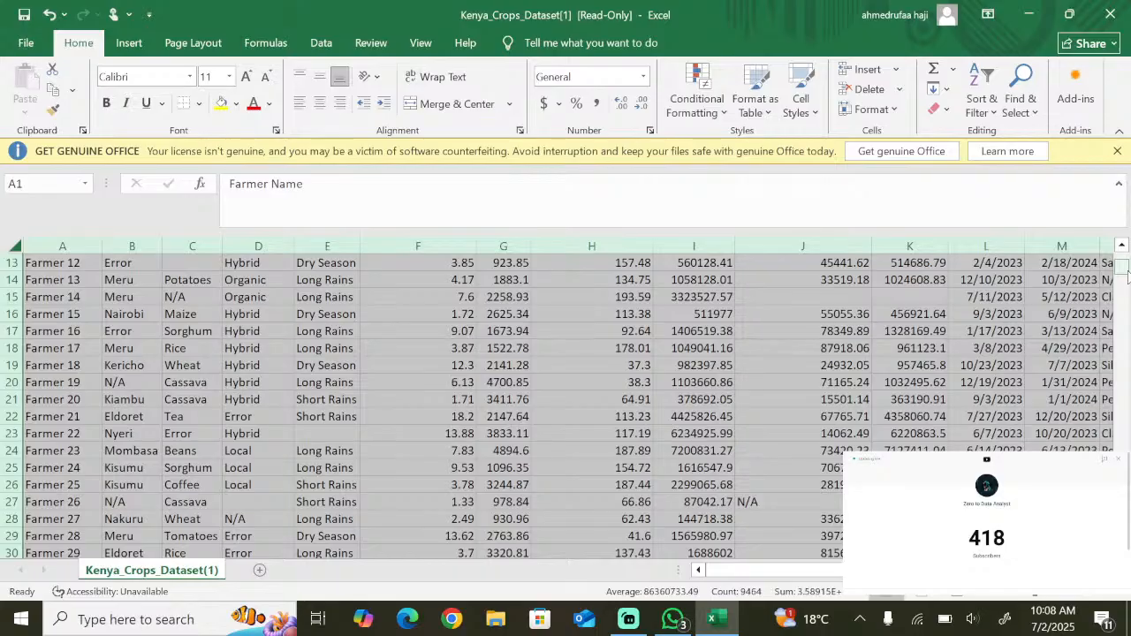
pyautogui.moveTo(1127, 277); pyautogui.dragTo(1127, 298)
# - Dismiss the Office license notice and collapse the expanded formula bar to a single line
pyautogui.click(1118, 152)
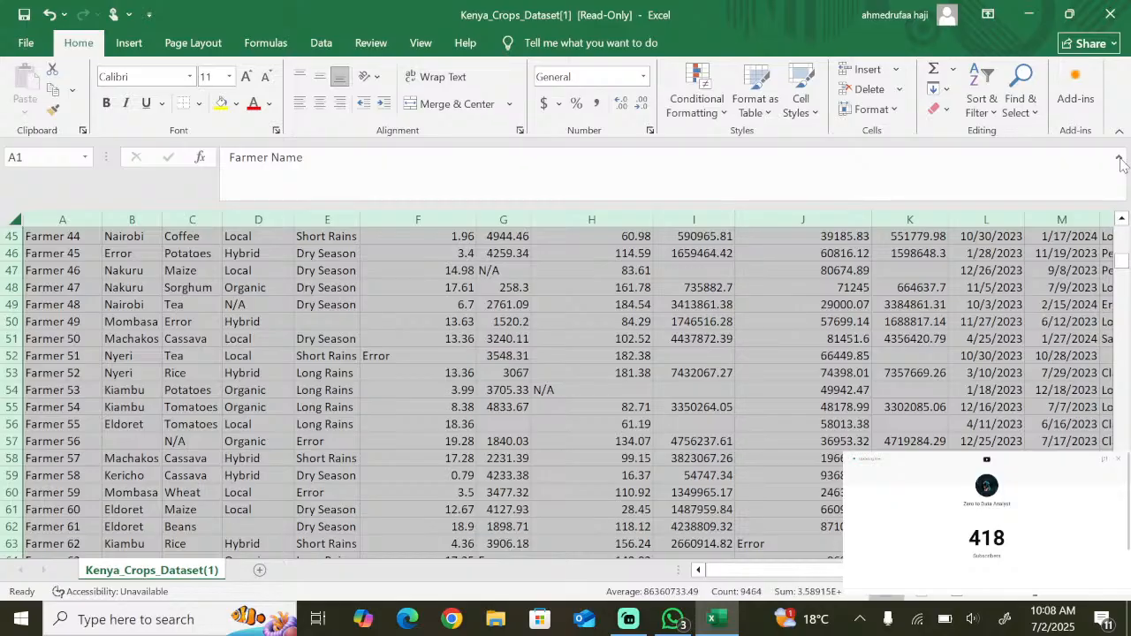
pyautogui.click(1118, 160)
pyautogui.scroll(15, 266, 365)
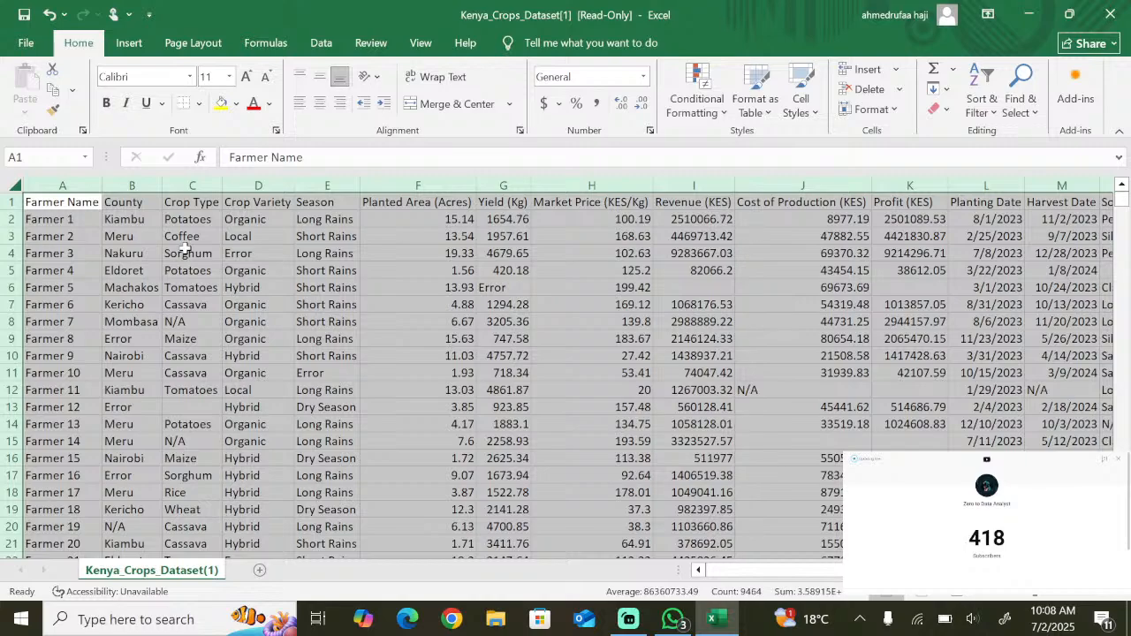
# - Make the text of the header row bold
pyautogui.click(9, 201)
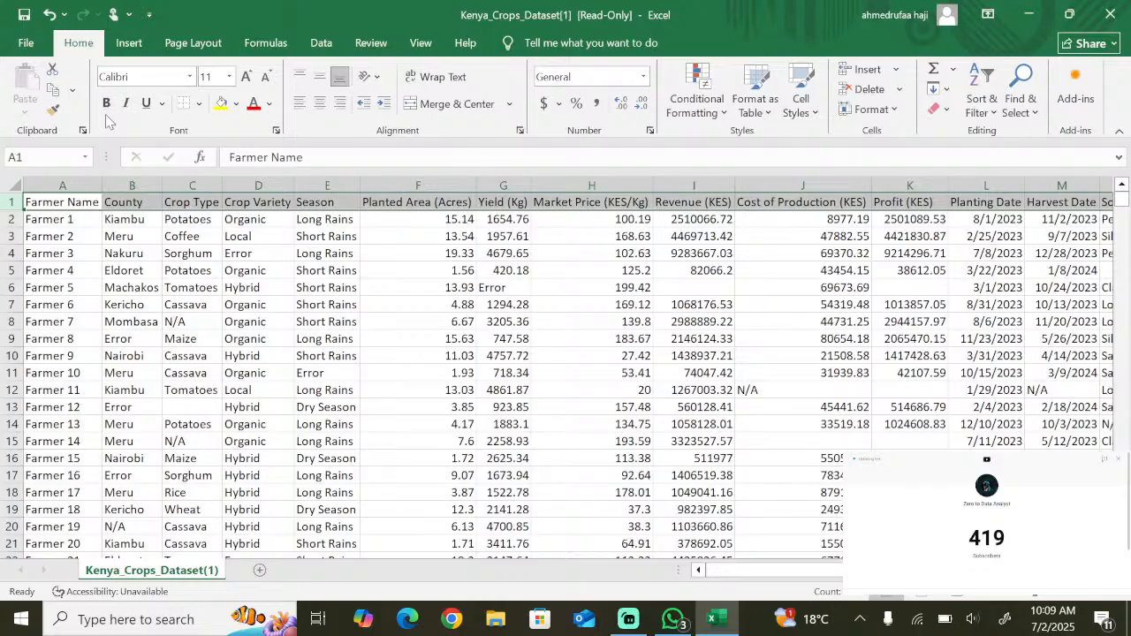
pyautogui.click(119, 304)
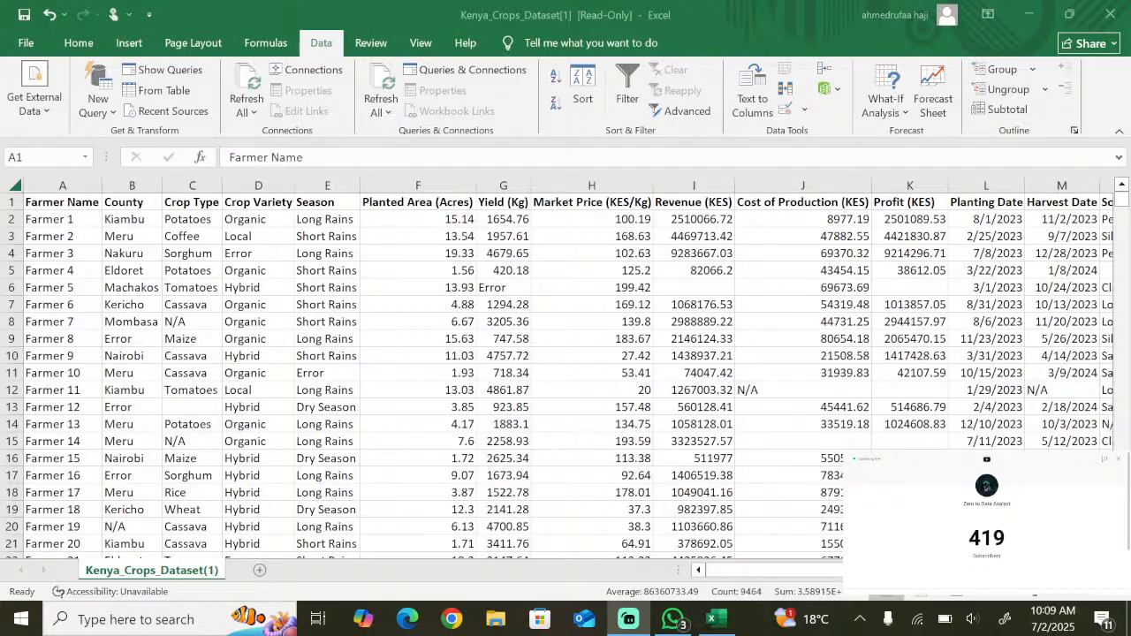
# - Create a query from the whole dataset, turning it into a table with headers, and return to the worksheet
pyautogui.click(178, 92)
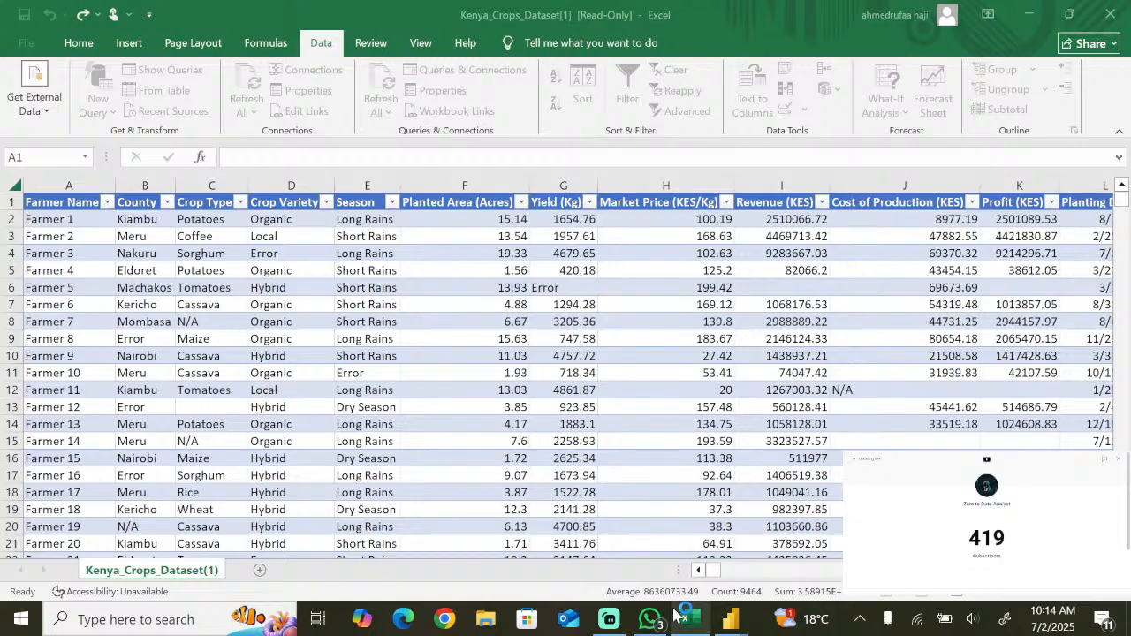
pyautogui.click(688, 619)
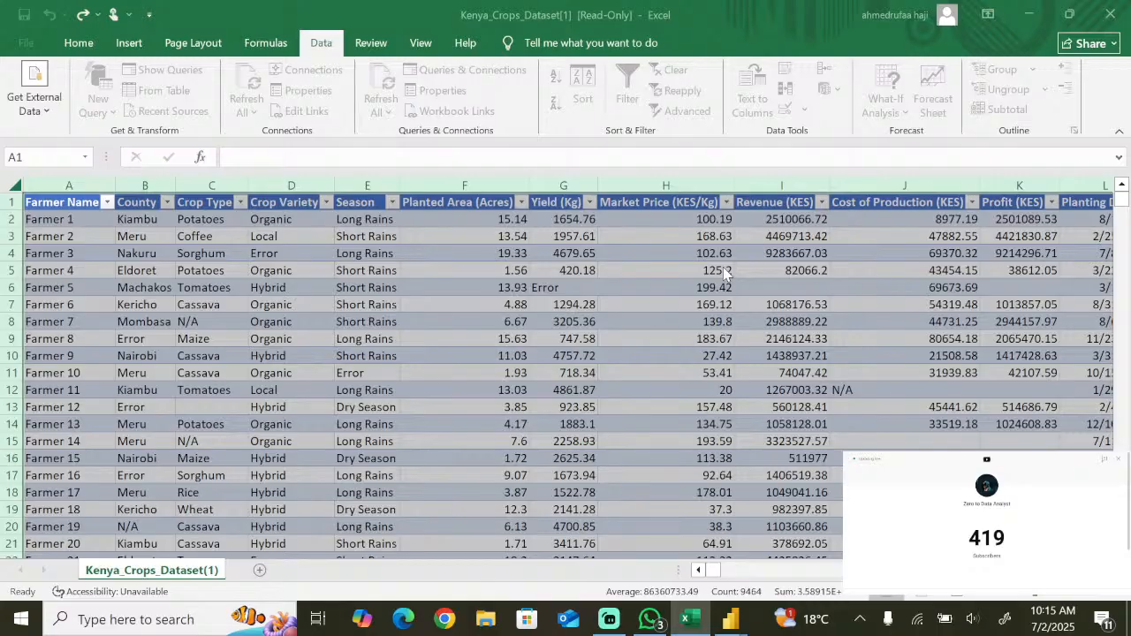
pyautogui.click(291, 270)
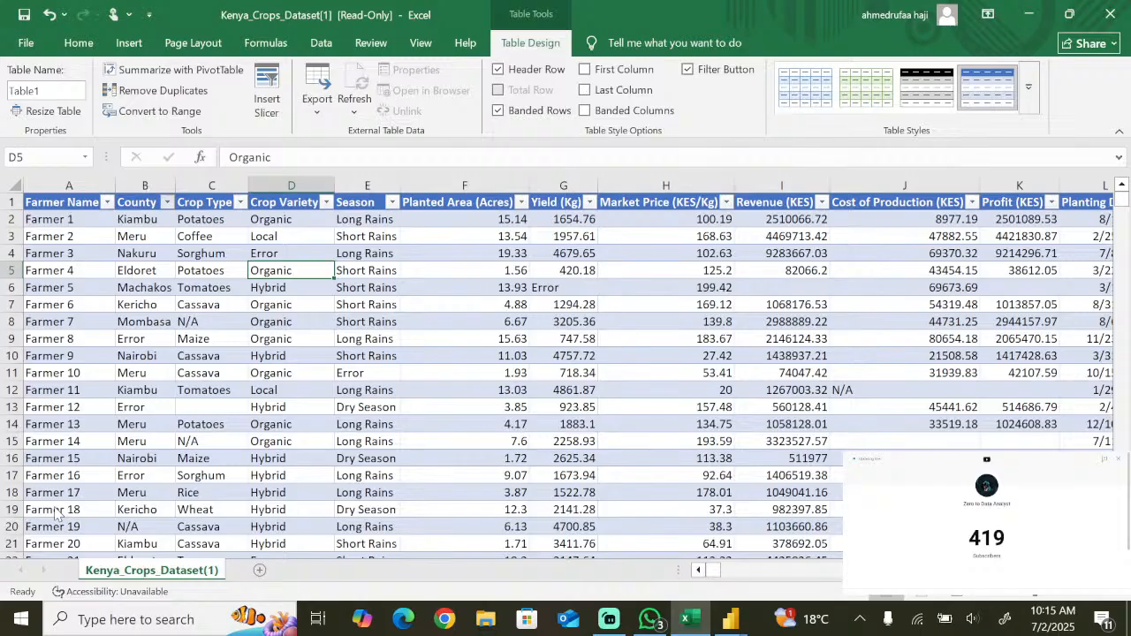
# - Search the computer for power bi to open Power BI
pyautogui.click(188, 617)
pyautogui.write('power bi')
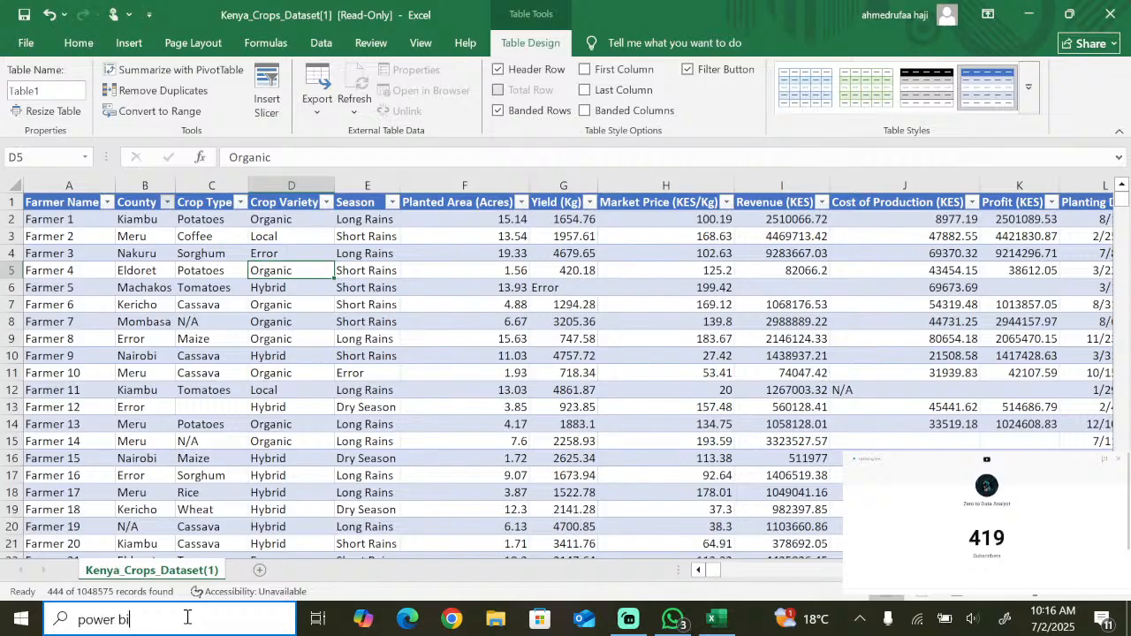
pyautogui.press('BackSpace')
pyautogui.press('BackSpace')
pyautogui.press('BackSpace')
pyautogui.press('BackSpace')
pyautogui.write('bi')
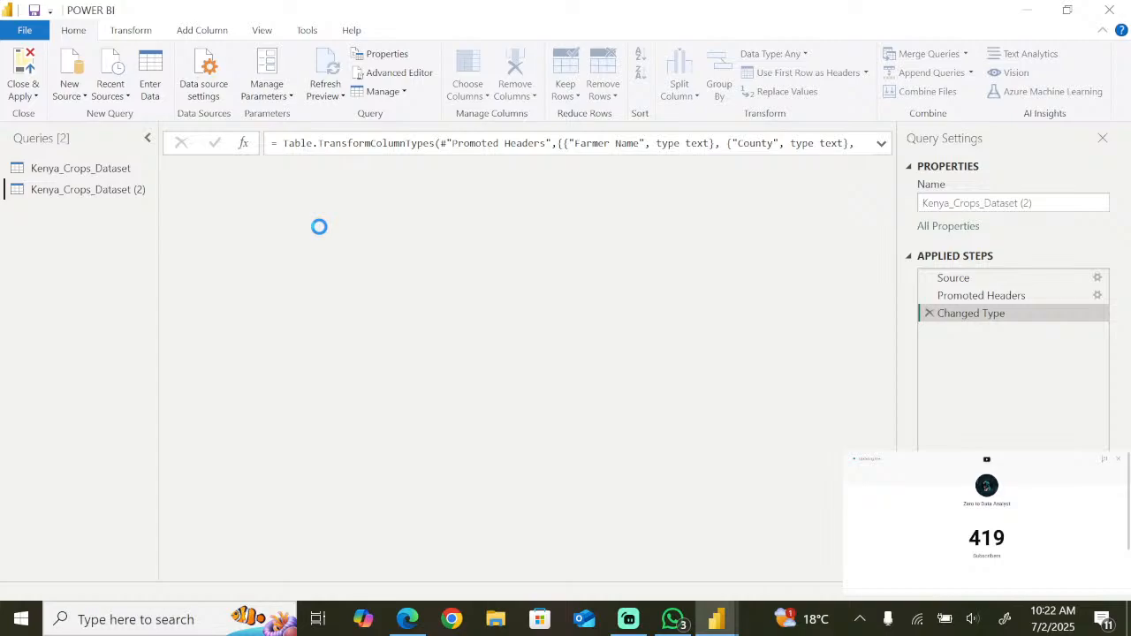
# - Filter the County column of Kenya_Crops_Dataset (2) to exclude blank and Error rows
pyautogui.click(320, 169)
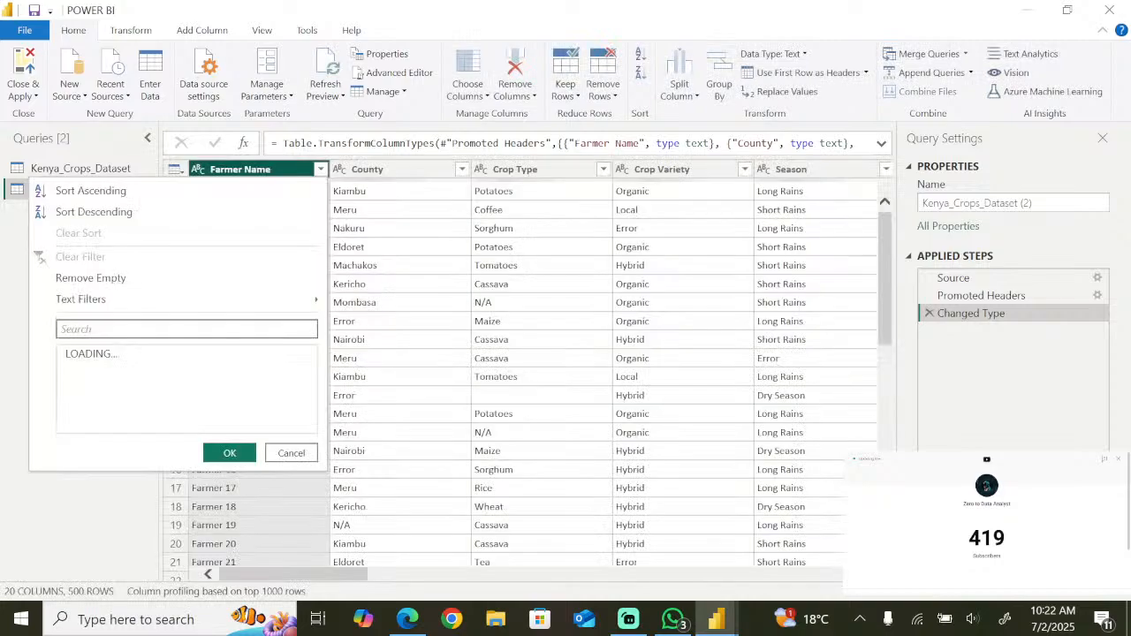
pyautogui.click(469, 149)
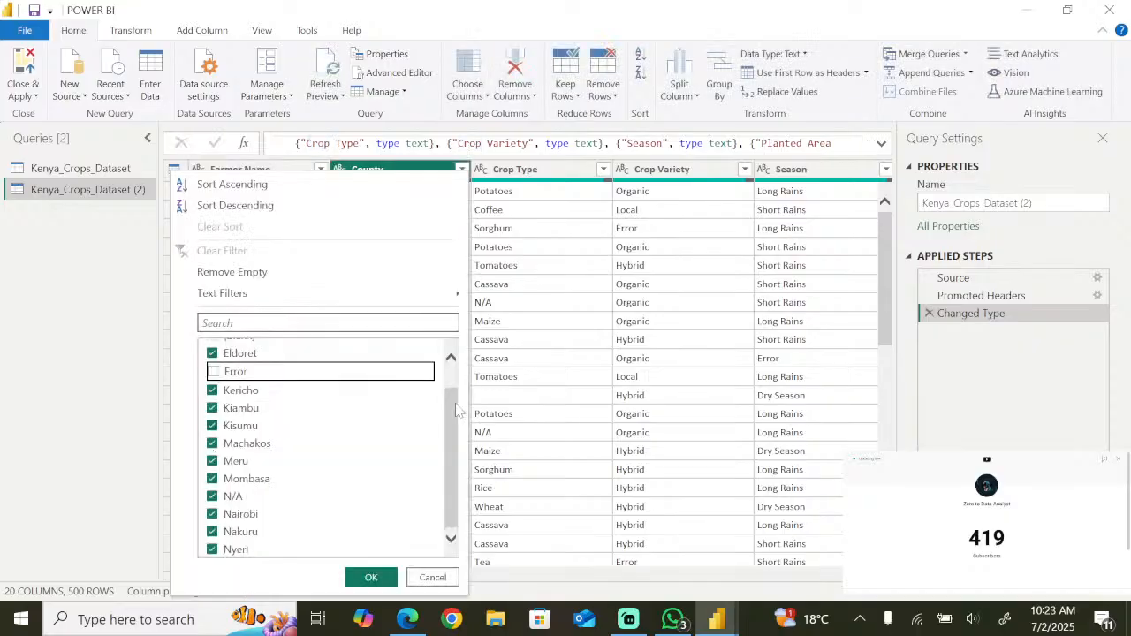
pyautogui.click(364, 579)
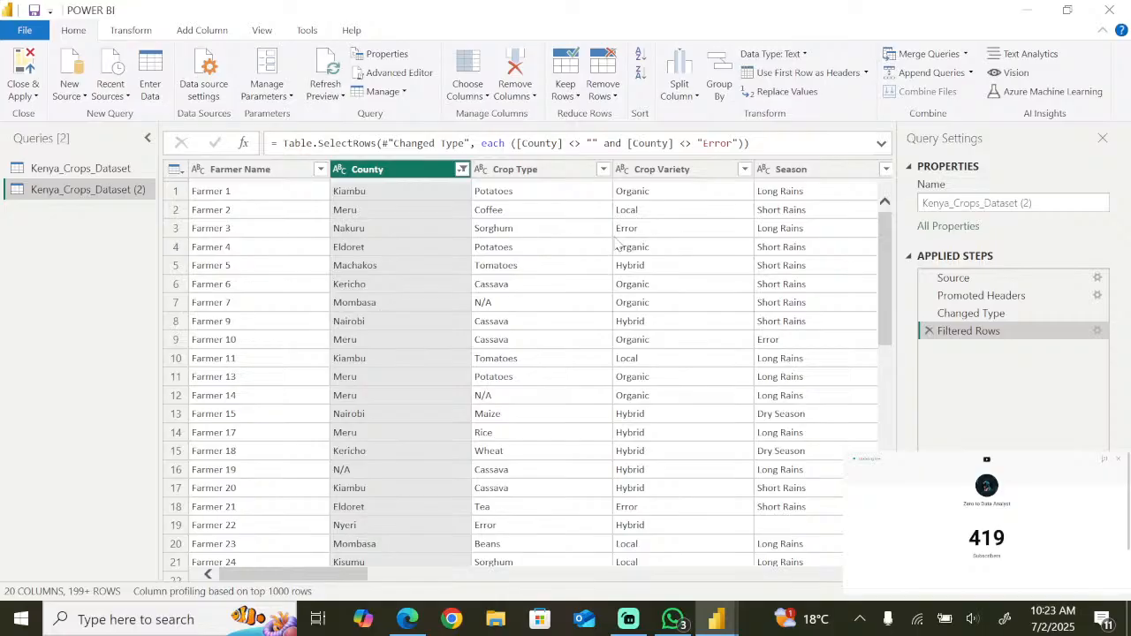
# - Switch to Excel and open the recent workbook Kenya_Crops_Dataset(1) from the cleaned folder
pyautogui.press('super')
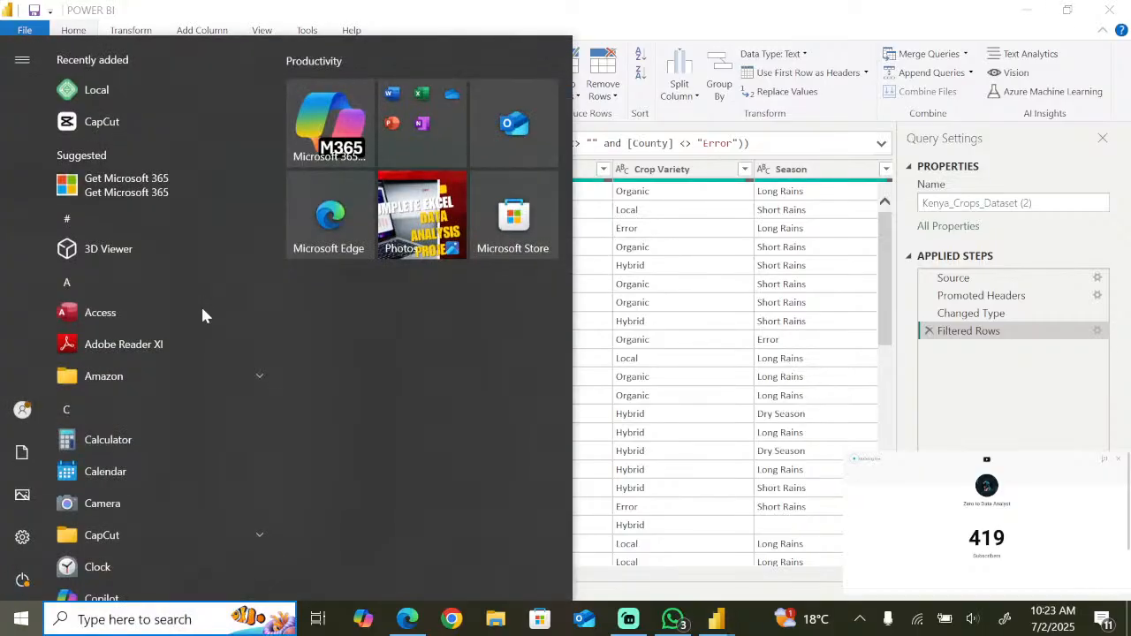
pyautogui.write('e')
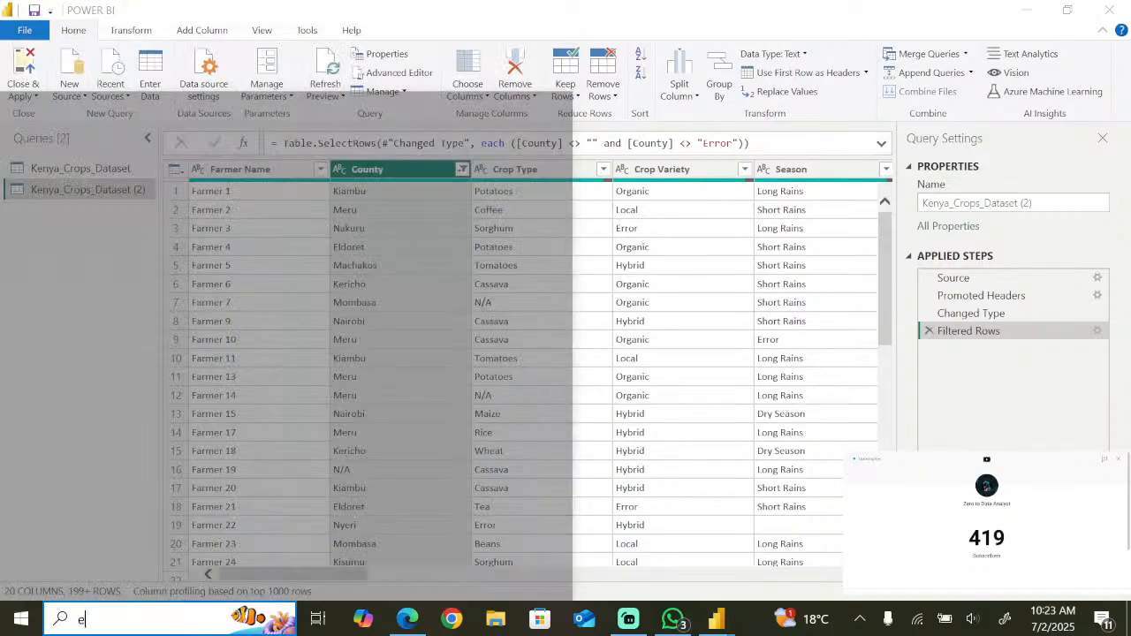
pyautogui.write('xce')
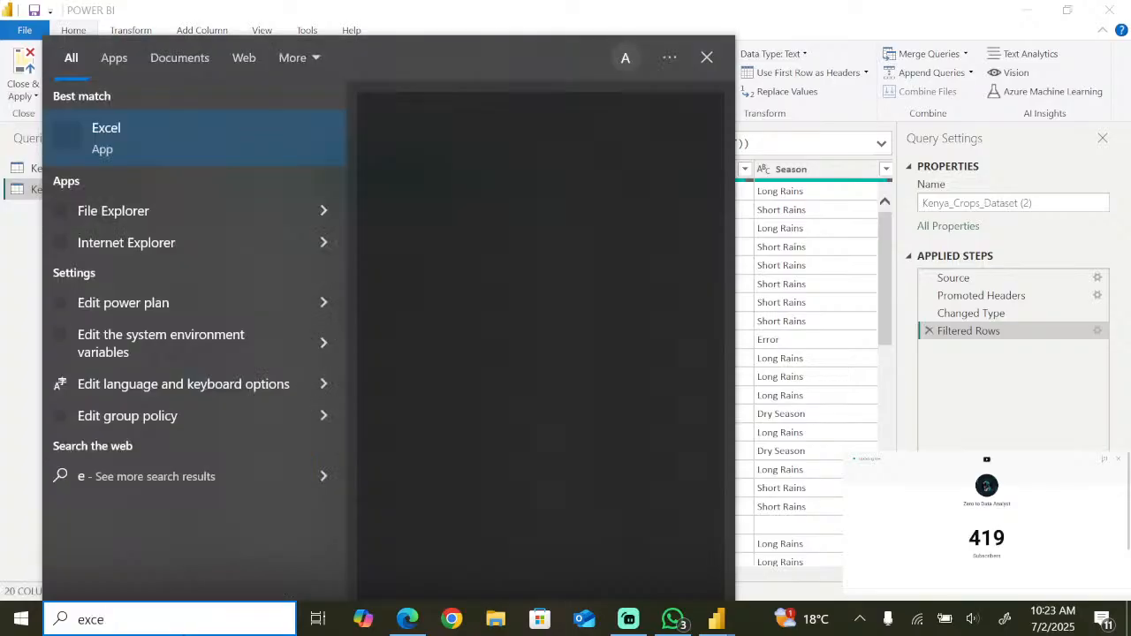
pyautogui.write('l')
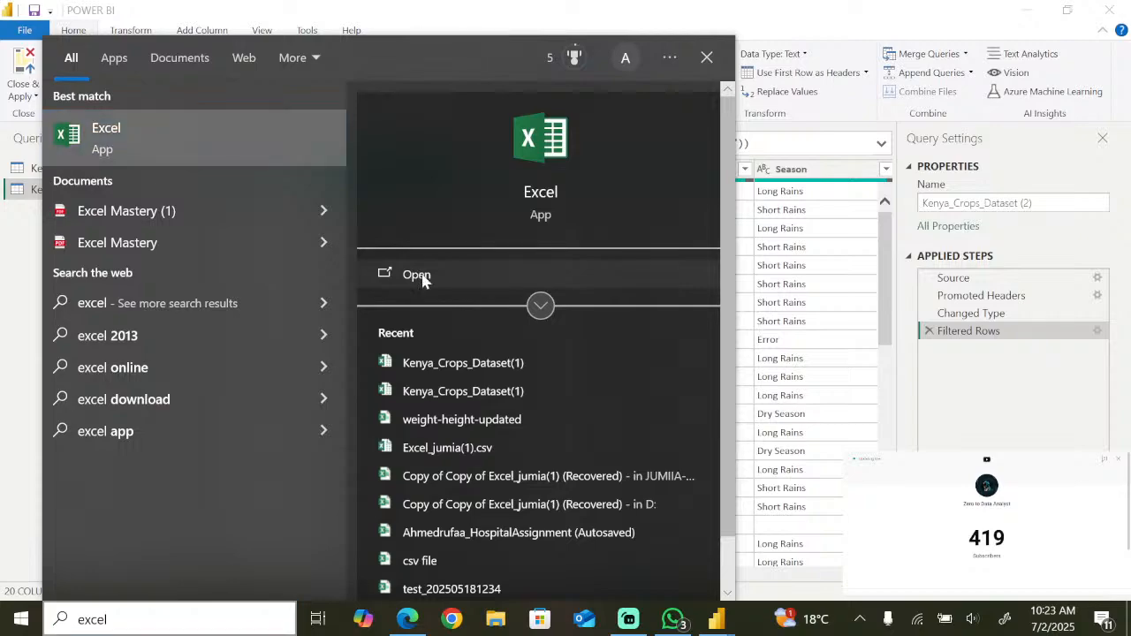
pyautogui.click(423, 274)
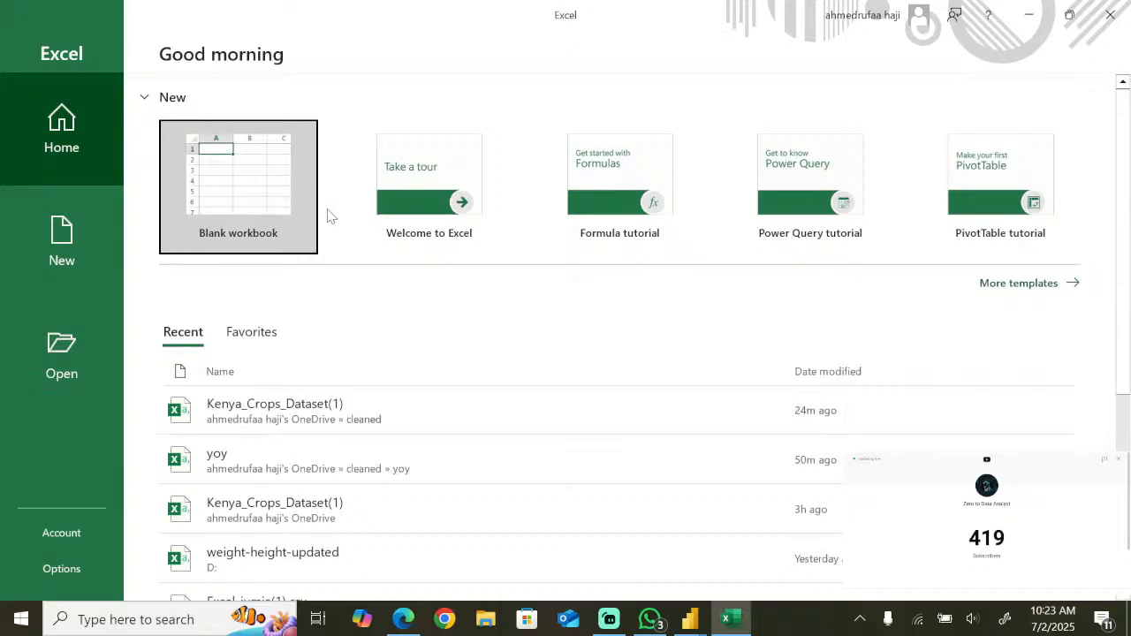
pyautogui.click(269, 425)
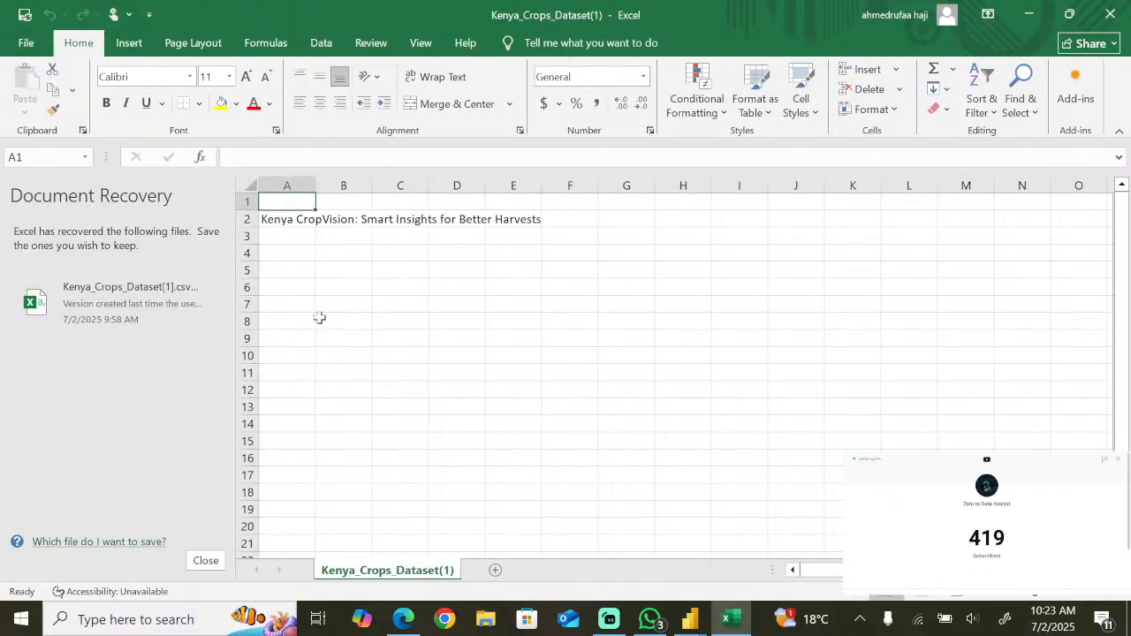
# - Try to open another workbook from the recent files list
pyautogui.click(13, 44)
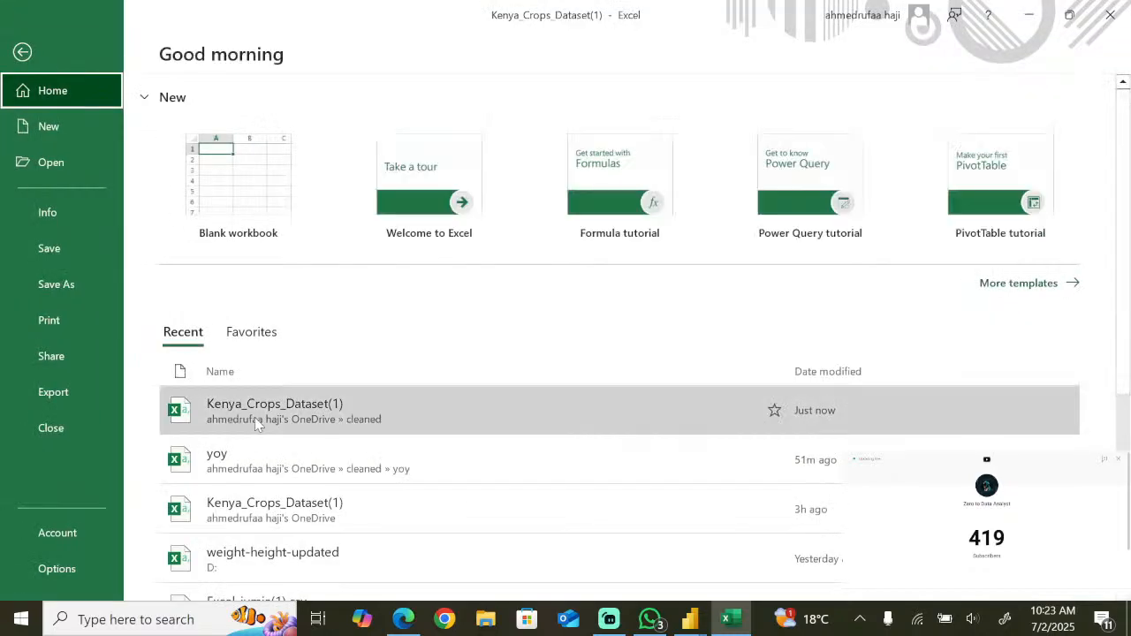
pyautogui.scroll(-1, 258, 464)
pyautogui.click(274, 473)
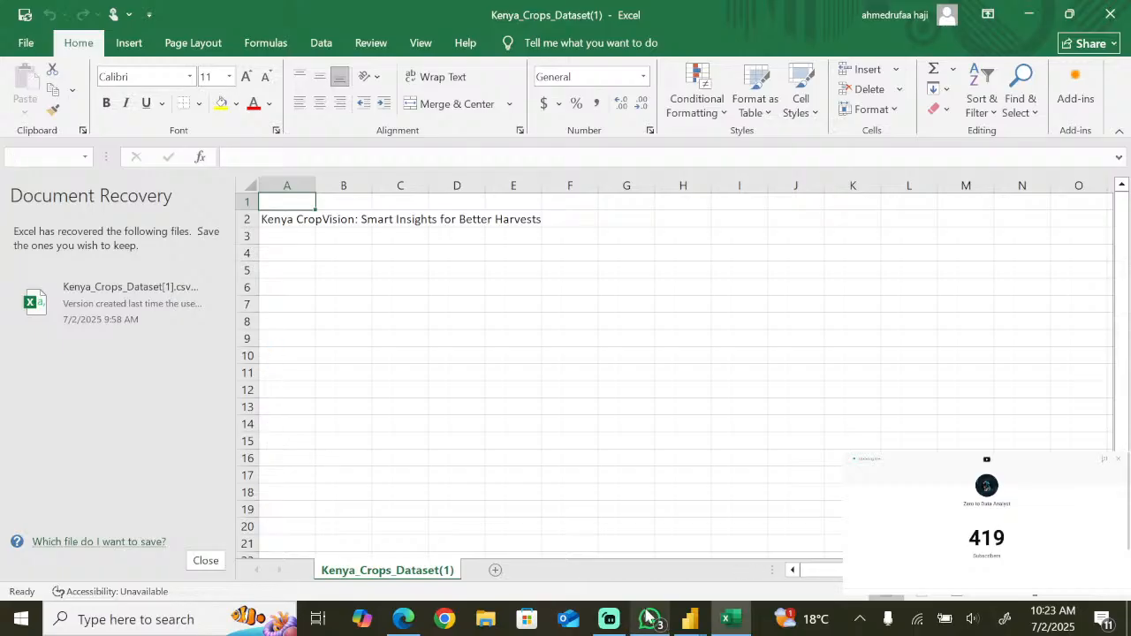
# - Open Kenya_Crops_Dataset.csv from the WhatsApp chat and switch to the opened workbook in Excel
pyautogui.click(648, 616)
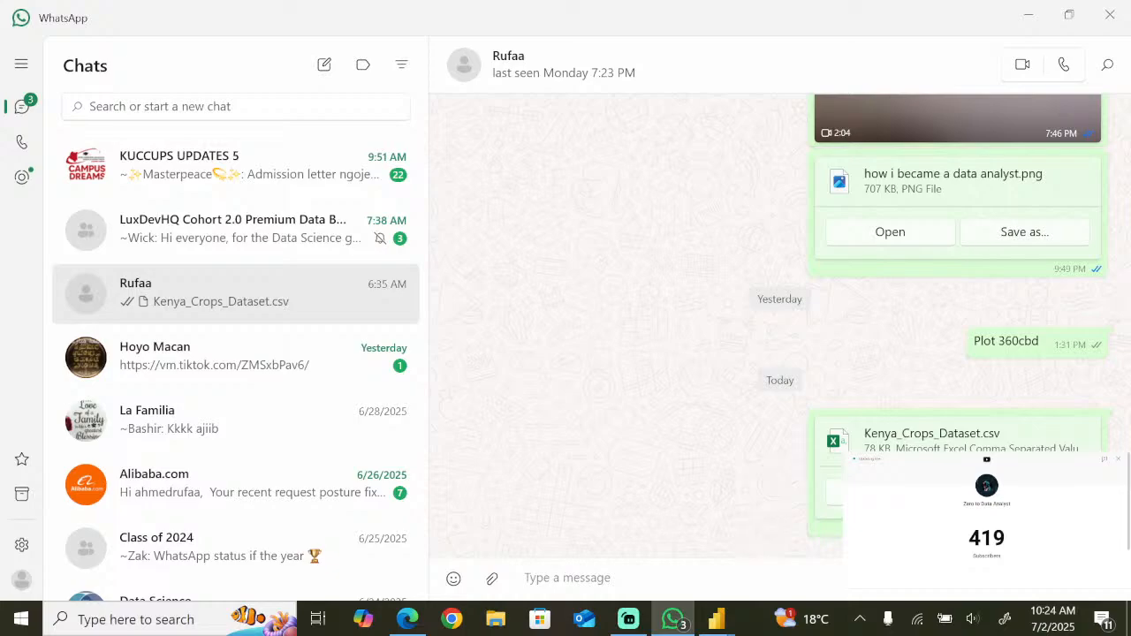
pyautogui.click(660, 620)
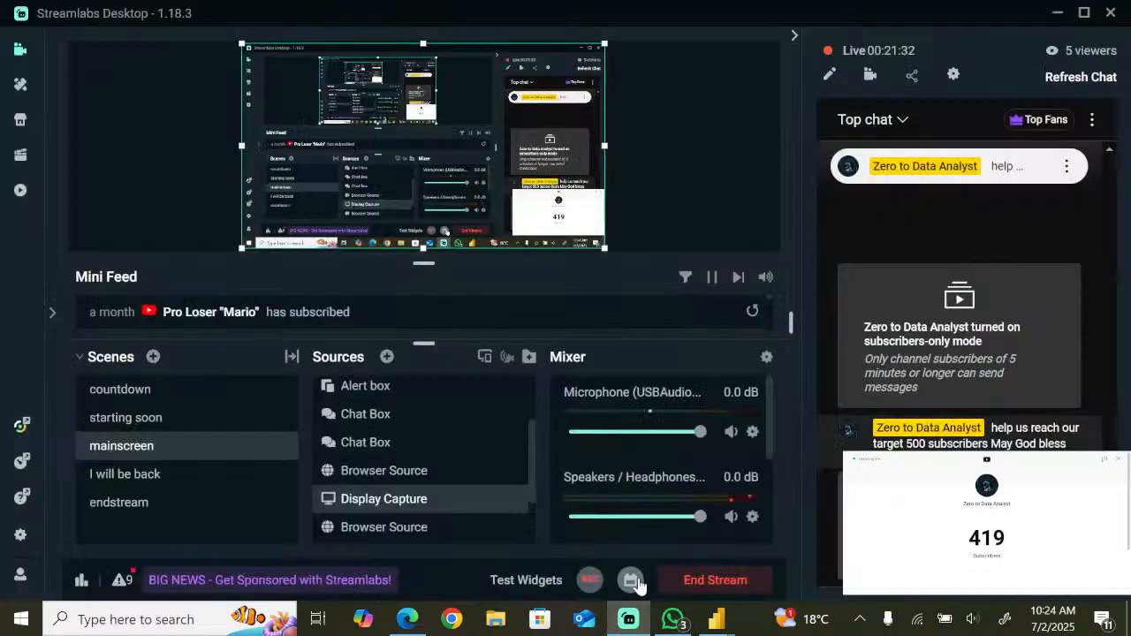
pyautogui.moveTo(681, 618)
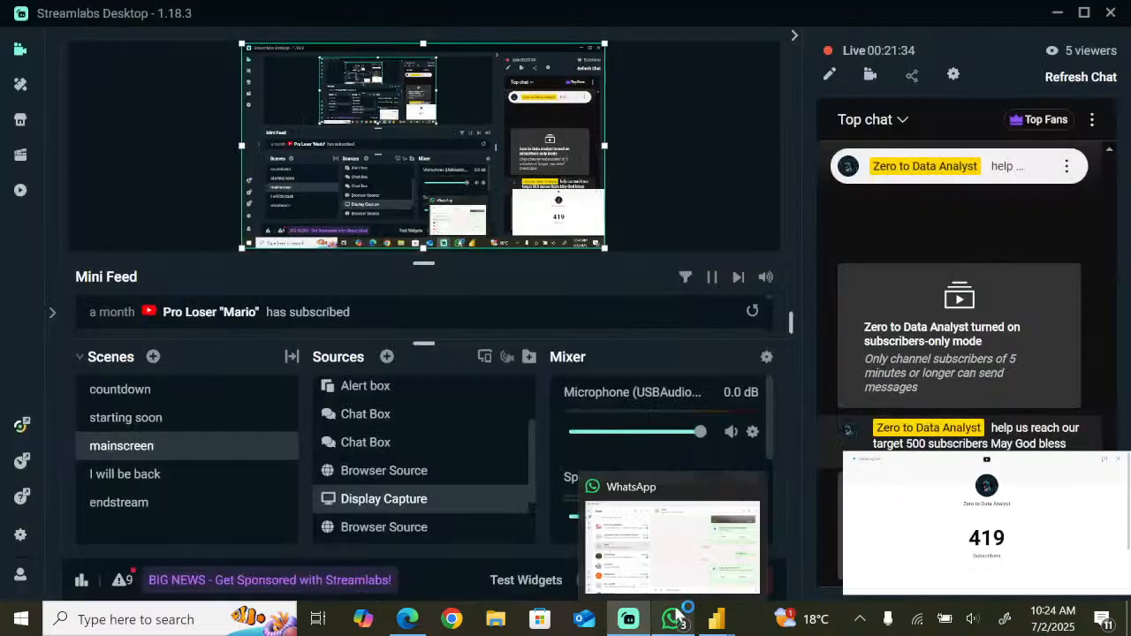
pyautogui.moveTo(717, 618)
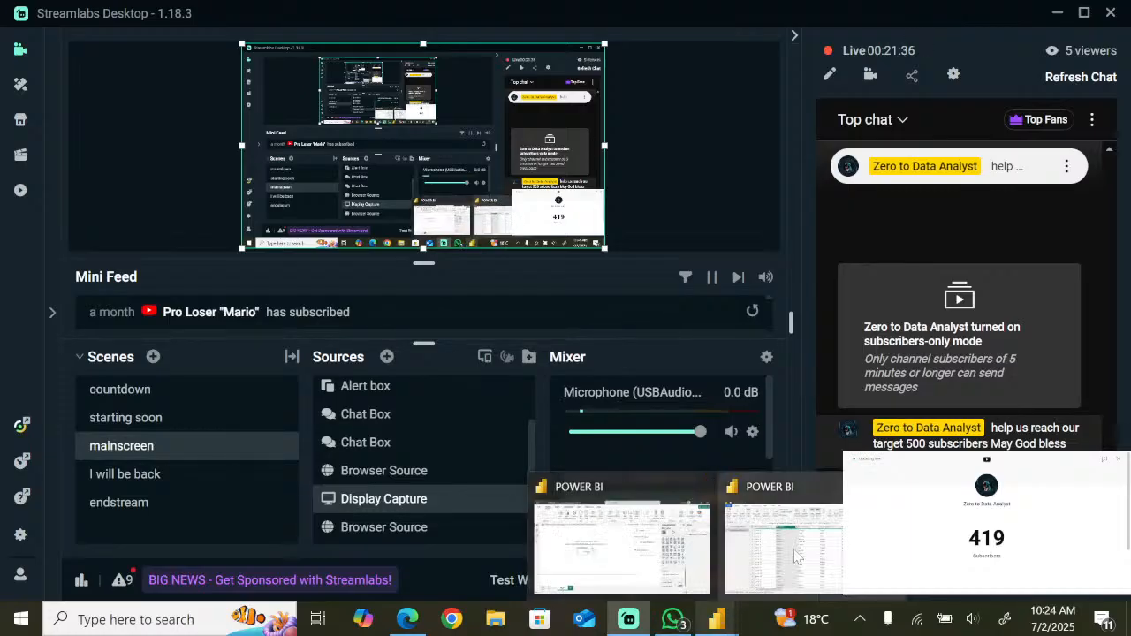
pyautogui.moveTo(796, 555)
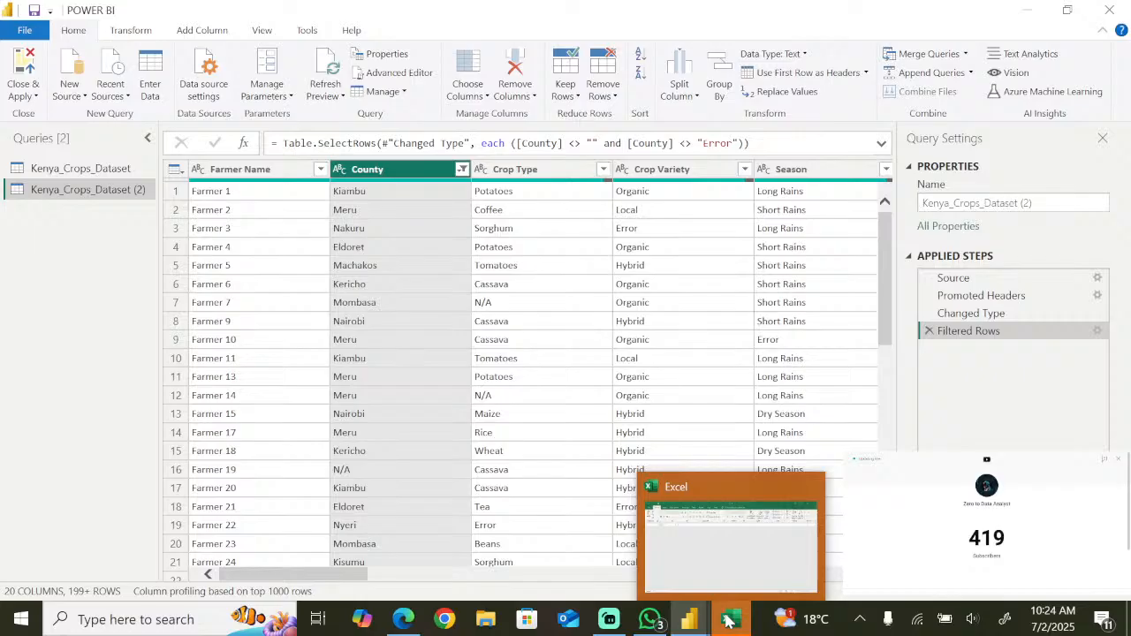
pyautogui.click(730, 621)
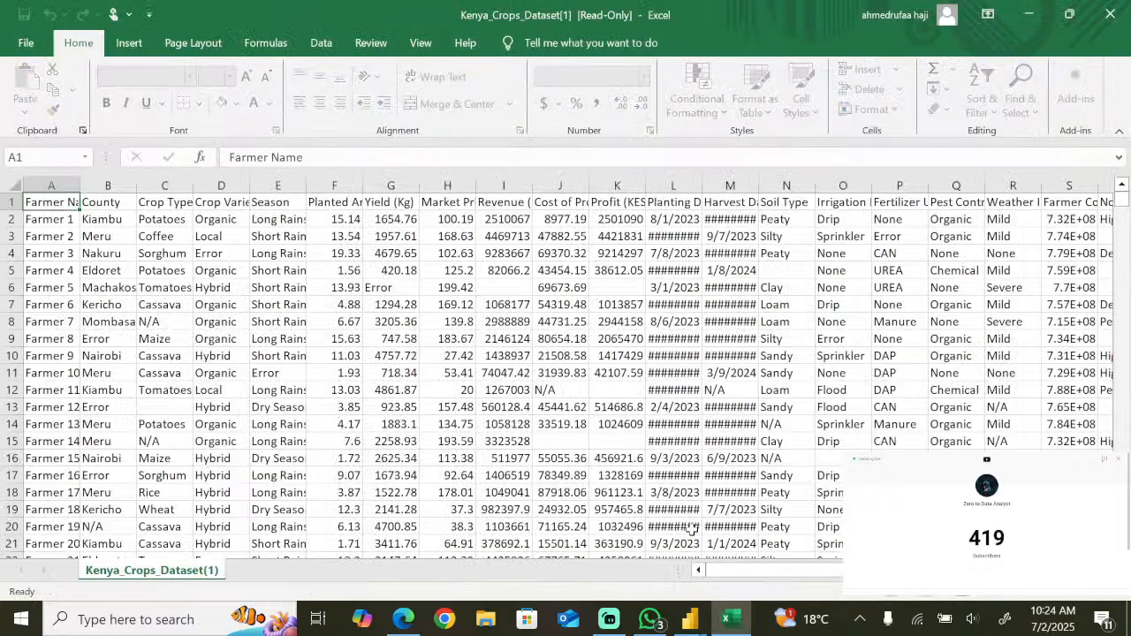
# - Look over the crops data and copy the entire dataset on the Kenya_Crops_Dataset(1) sheet
pyautogui.scroll(-2, 323, 327)
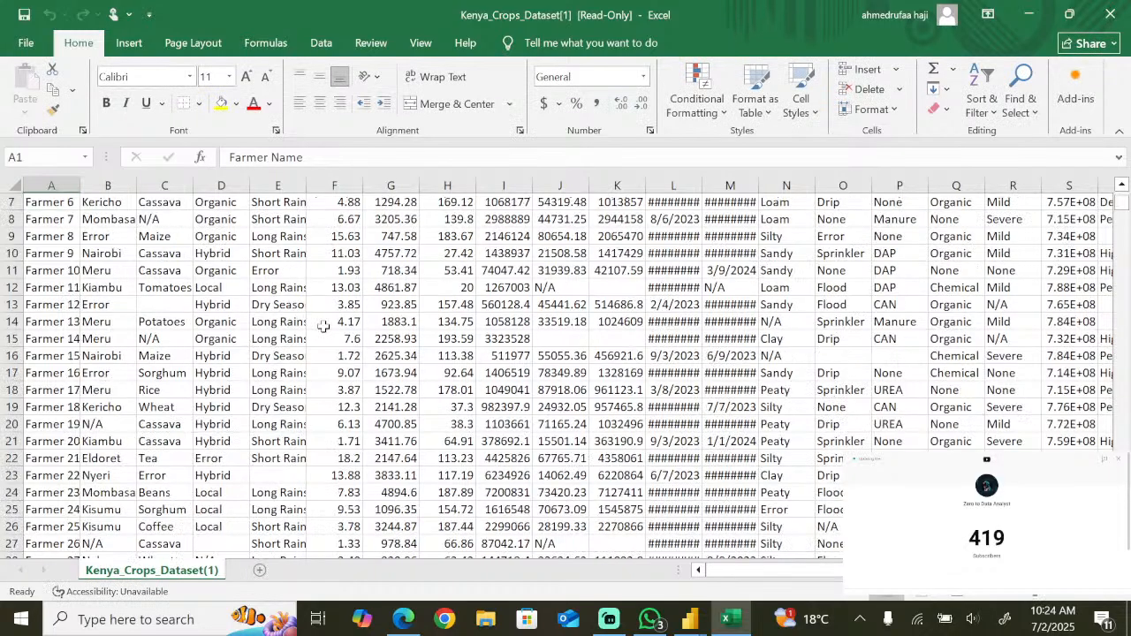
pyautogui.scroll(2, 324, 326)
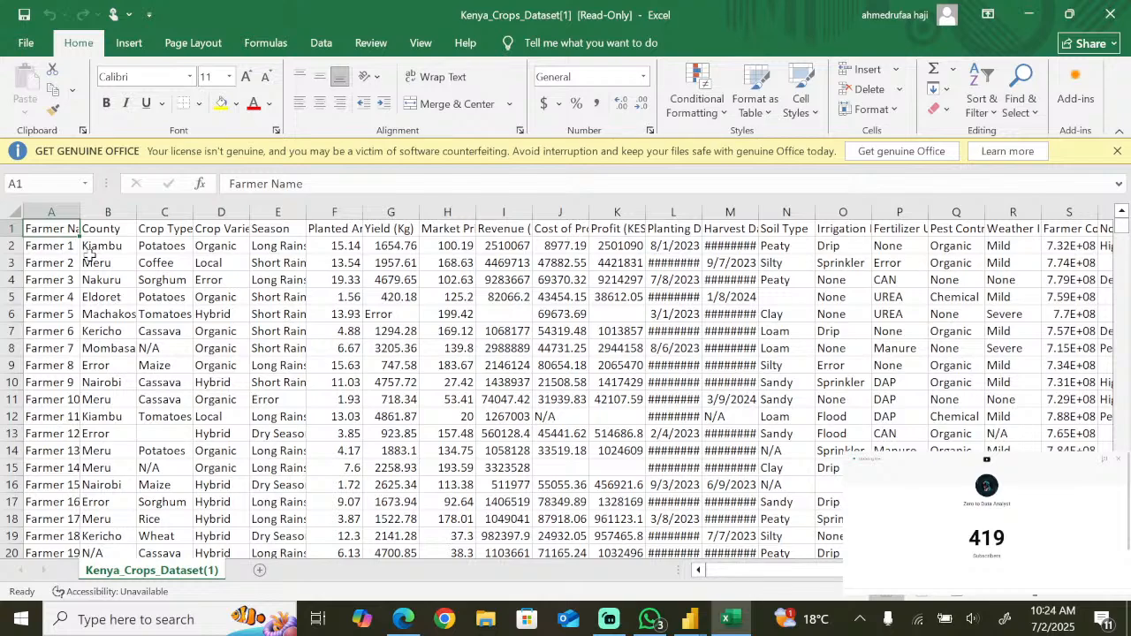
pyautogui.hotkey('ctrl', 'a')
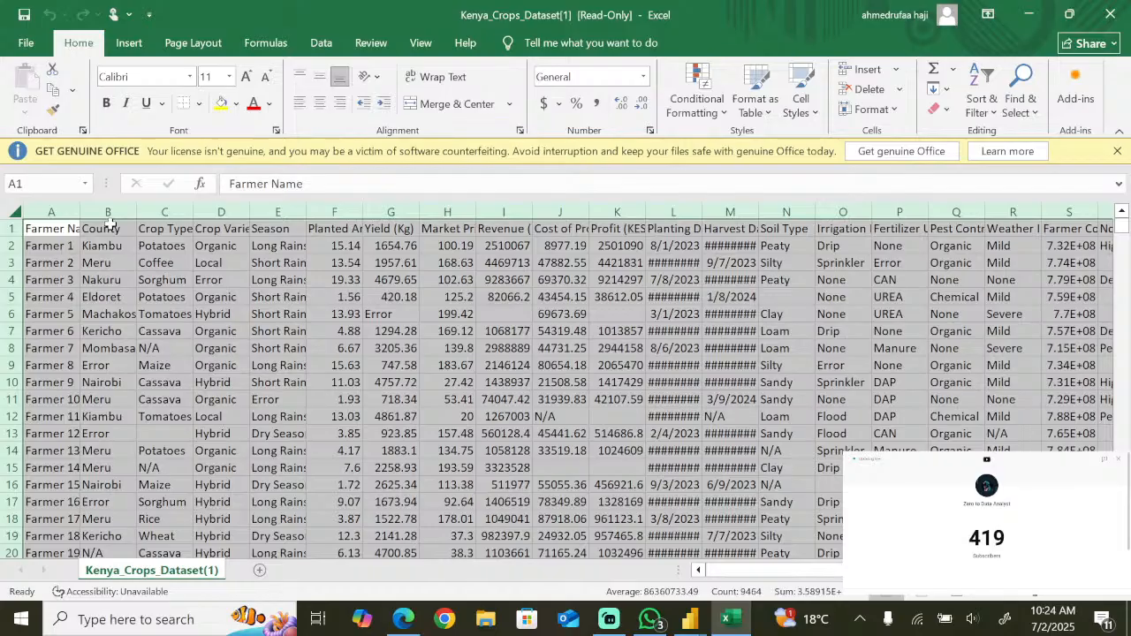
pyautogui.hotkey('ctrl', 'c')
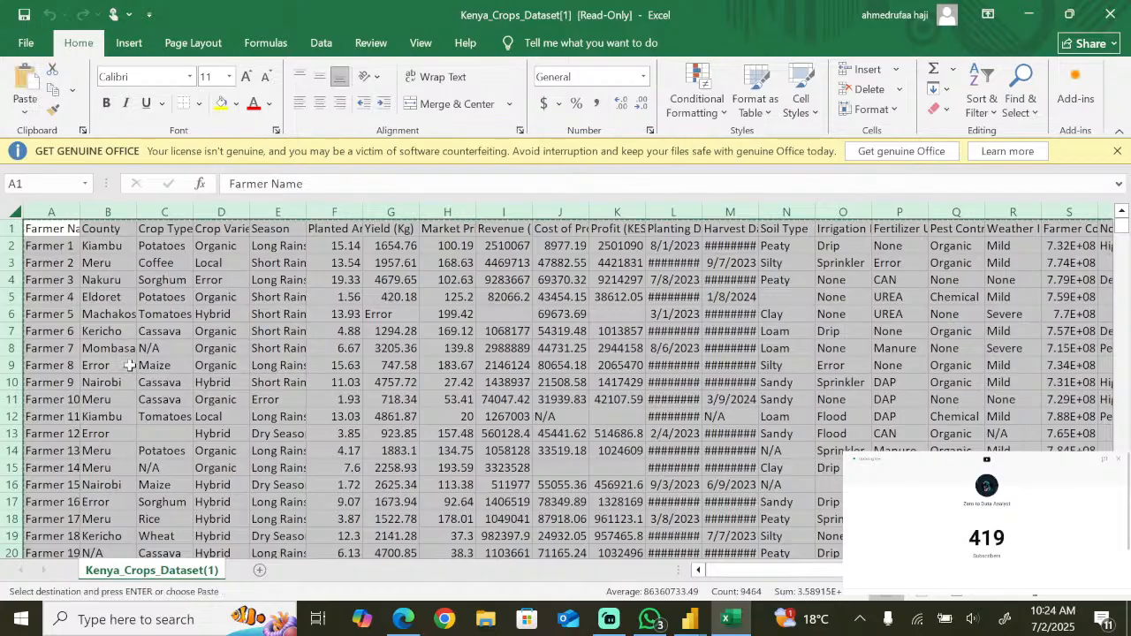
# - Add a new sheet to the workbook and rename it as worksheet
pyautogui.click(261, 571)
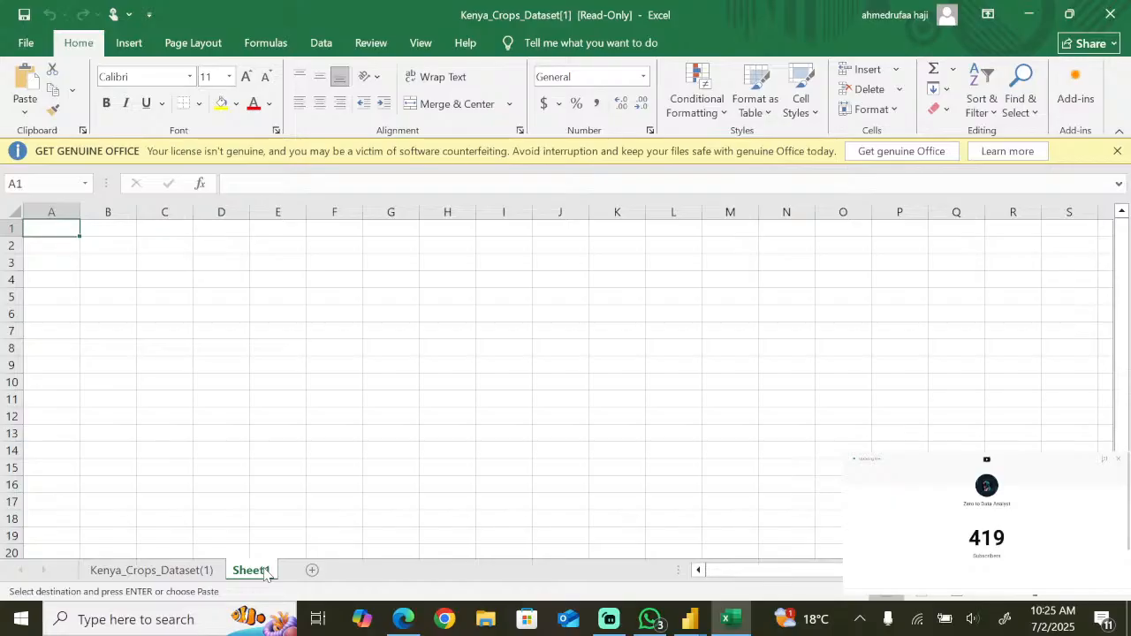
pyautogui.doubleClick(263, 571)
pyautogui.write('wor')
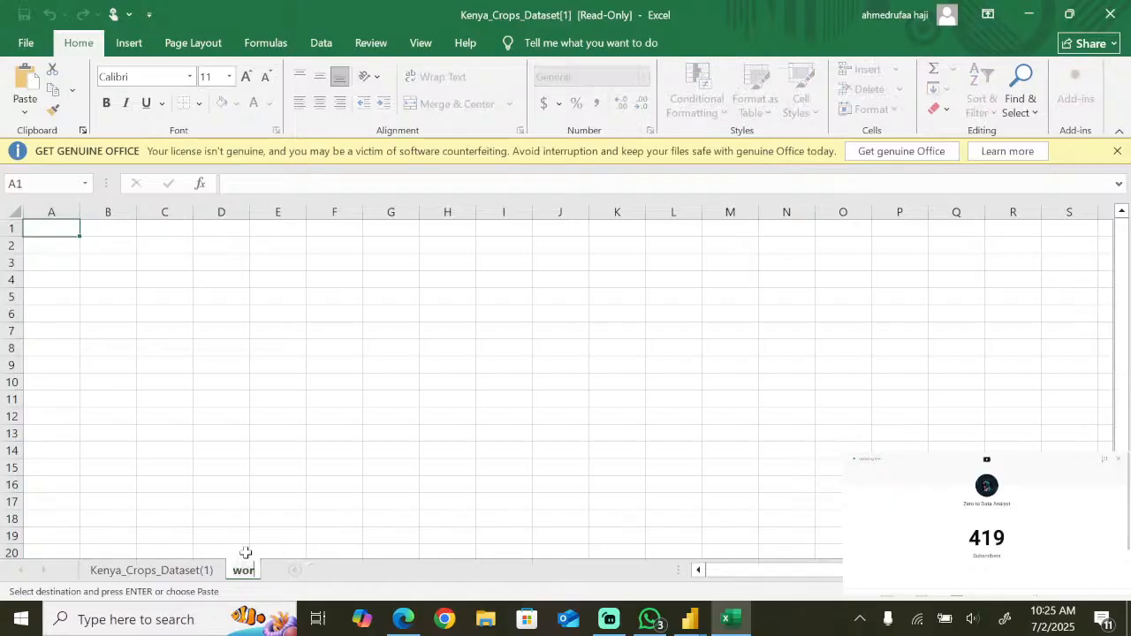
pyautogui.write('ksheet')
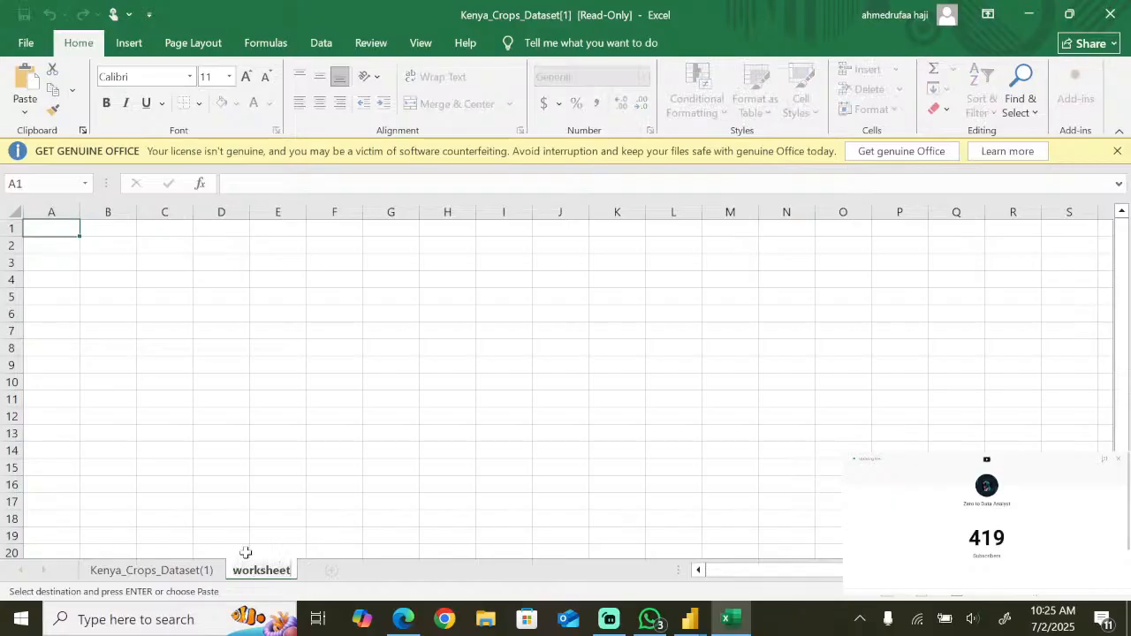
pyautogui.press('Return')
# - Paste the copied crops dataset into the worksheet sheet starting at cell A1
pyautogui.click(62, 230)
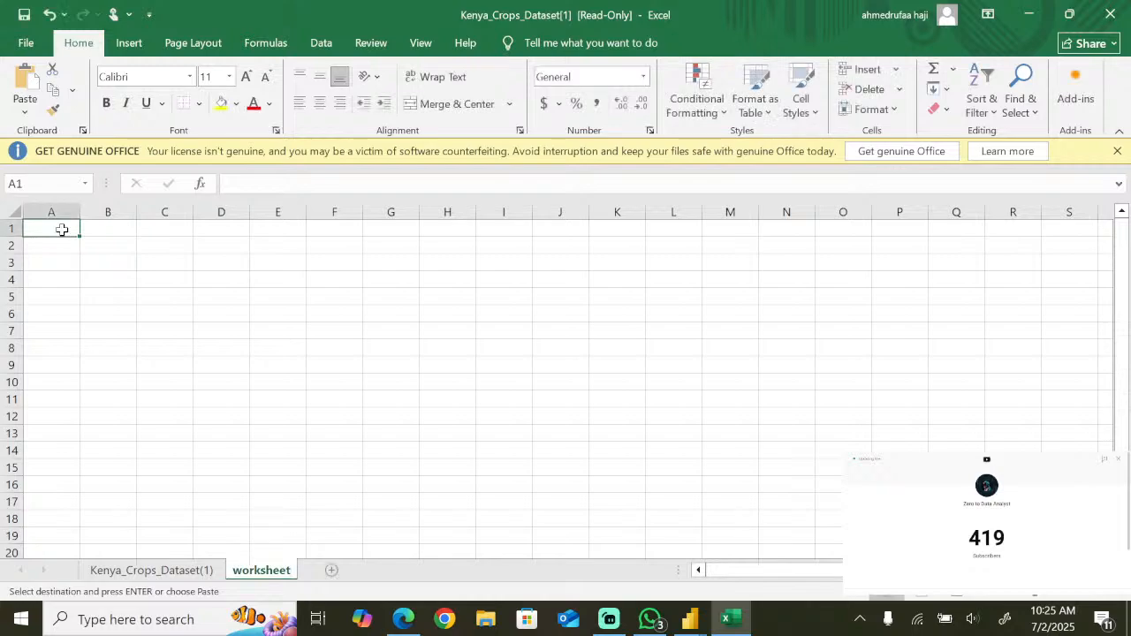
pyautogui.hotkey('ctrl', 'v')
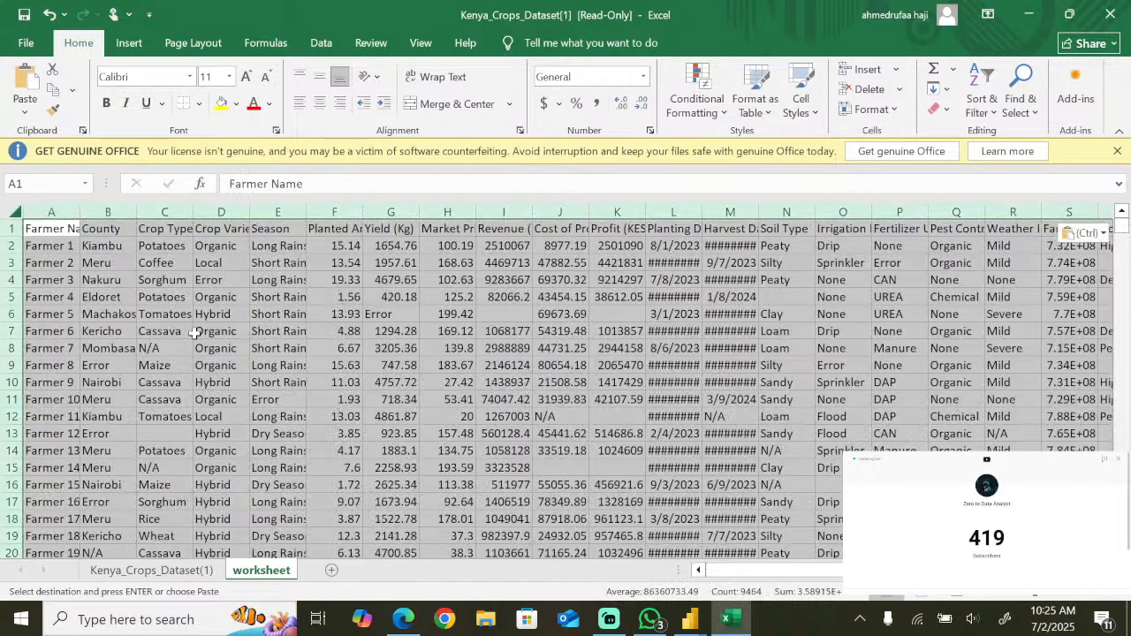
pyautogui.click(196, 332)
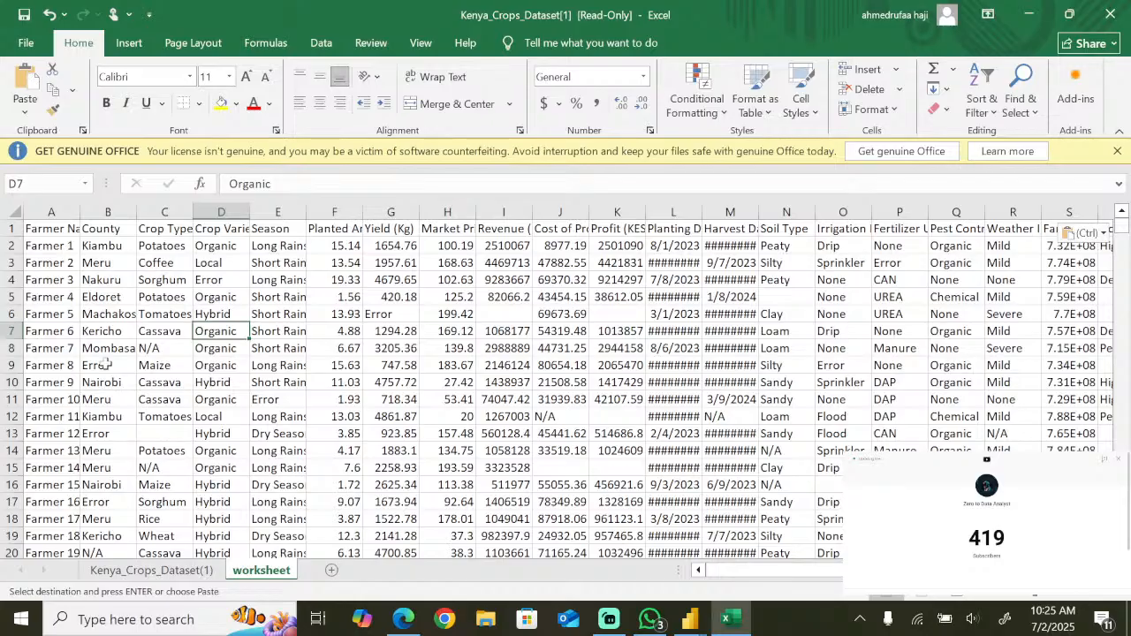
# - Make the header row of the worksheet sheet bold and fit the column widths to the headers
pyautogui.click(9, 228)
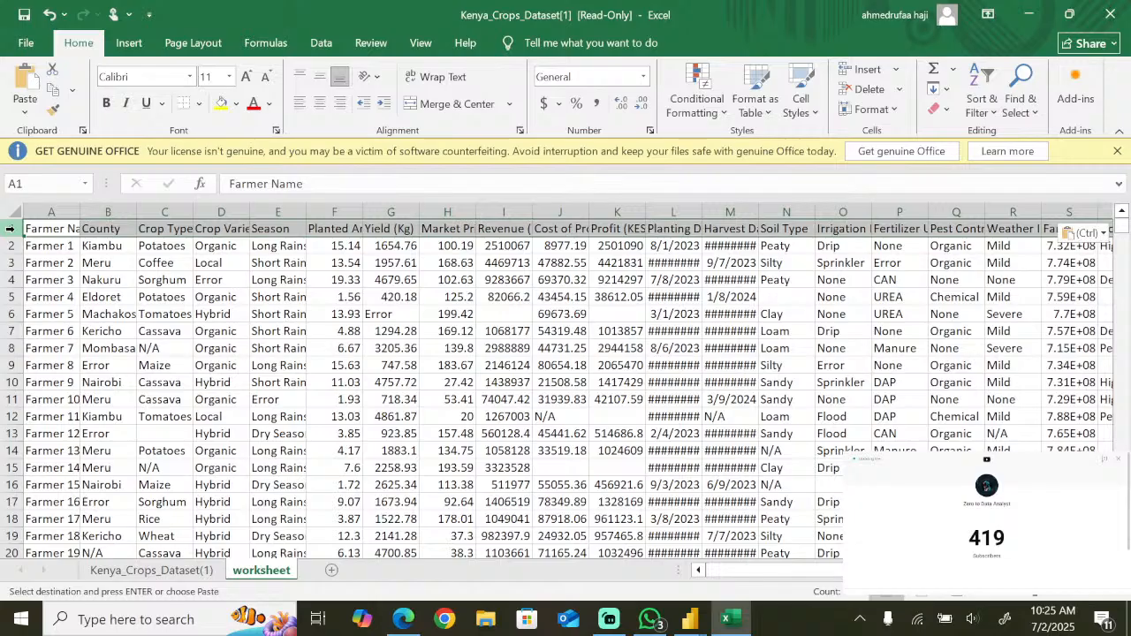
pyautogui.hotkey('ctrl', 'b')
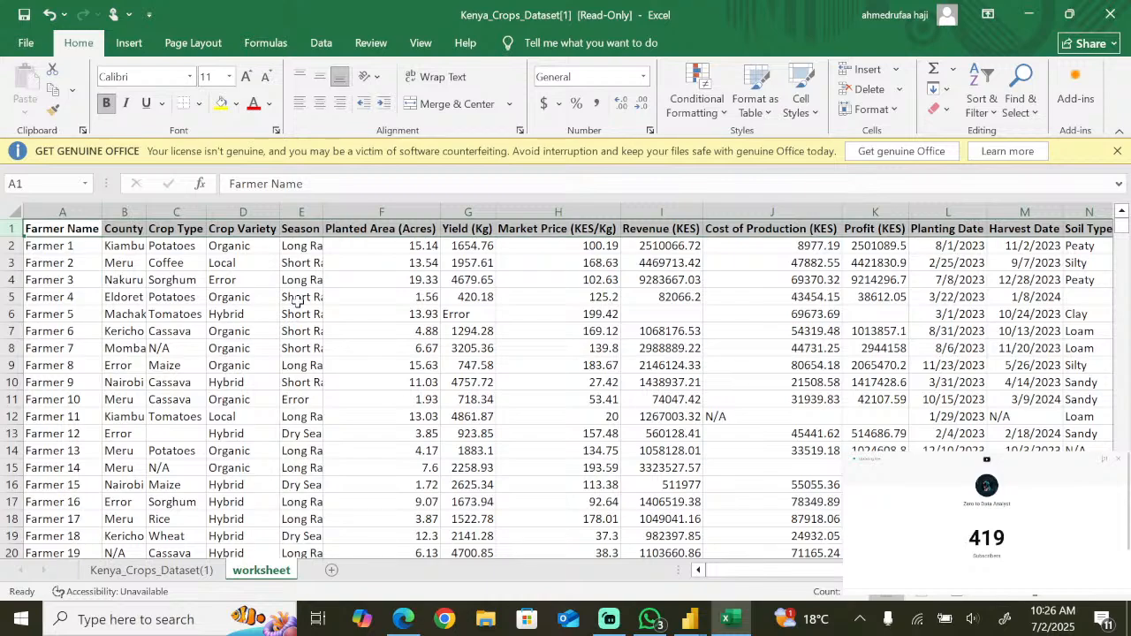
pyautogui.click(175, 433)
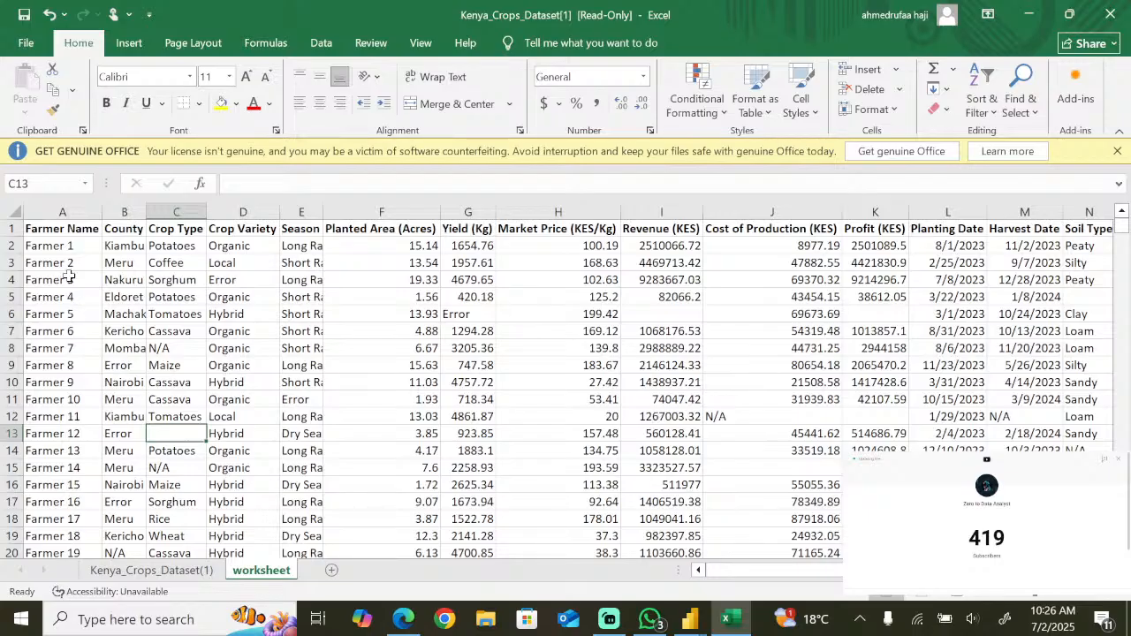
pyautogui.hotkey('ctrl', 'a')
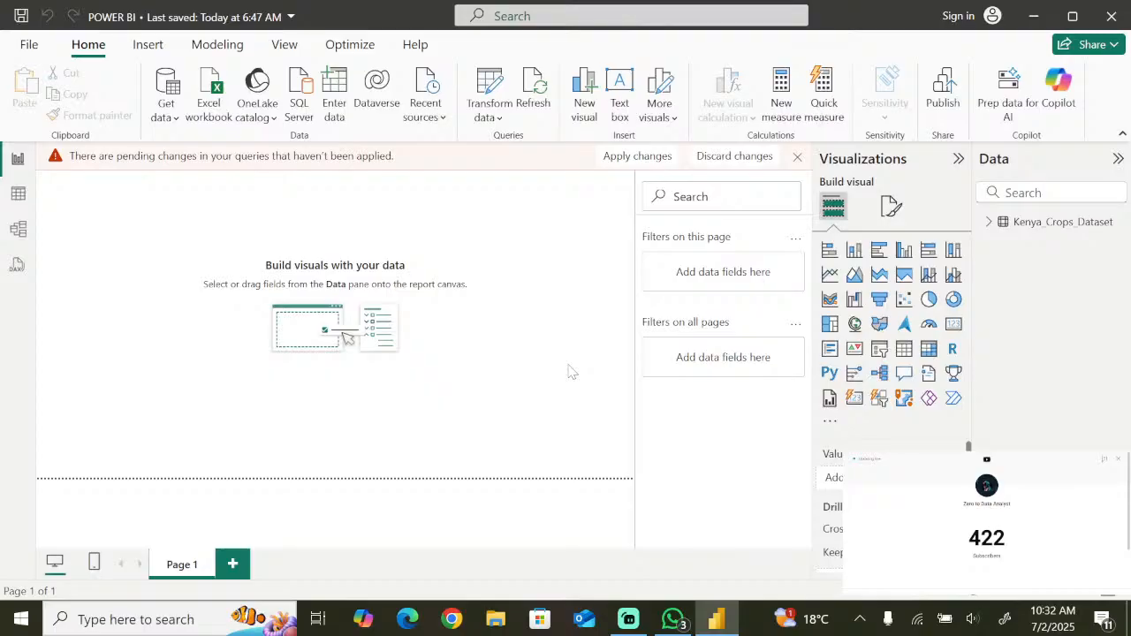
# - Search the computer for excel to reopen Excel
pyautogui.click(13, 629)
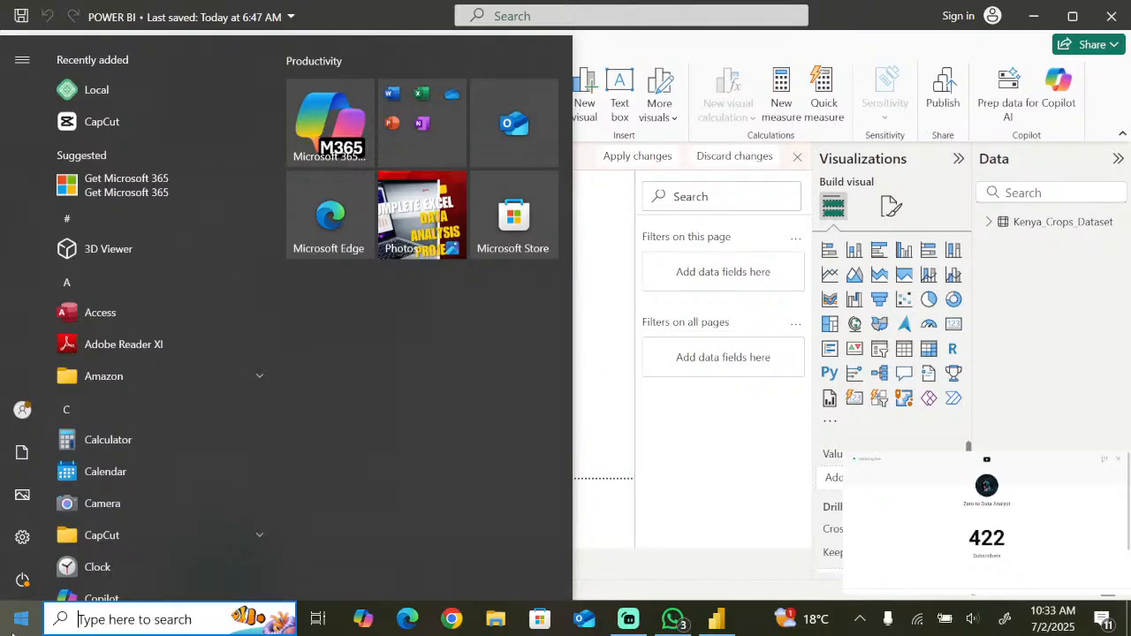
pyautogui.write('excel')
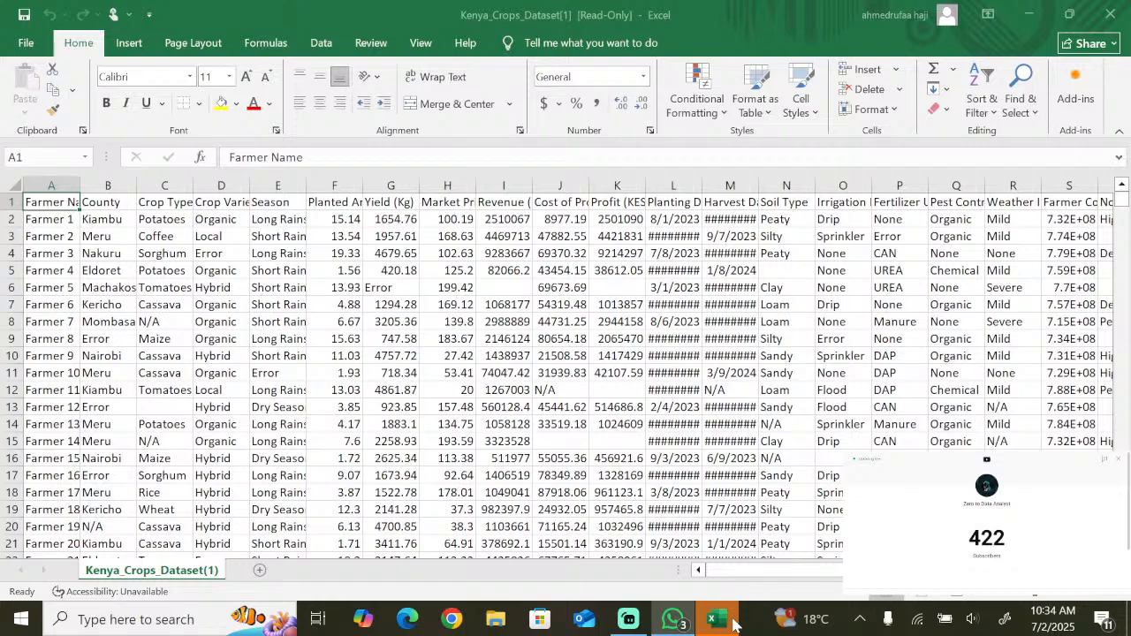
# - Add a new sheet to the Kenya_Crops_Dataset[1] workbook and return to the Kenya_Crops_Dataset(1) sheet
pyautogui.click(259, 570)
pyautogui.click(152, 570)
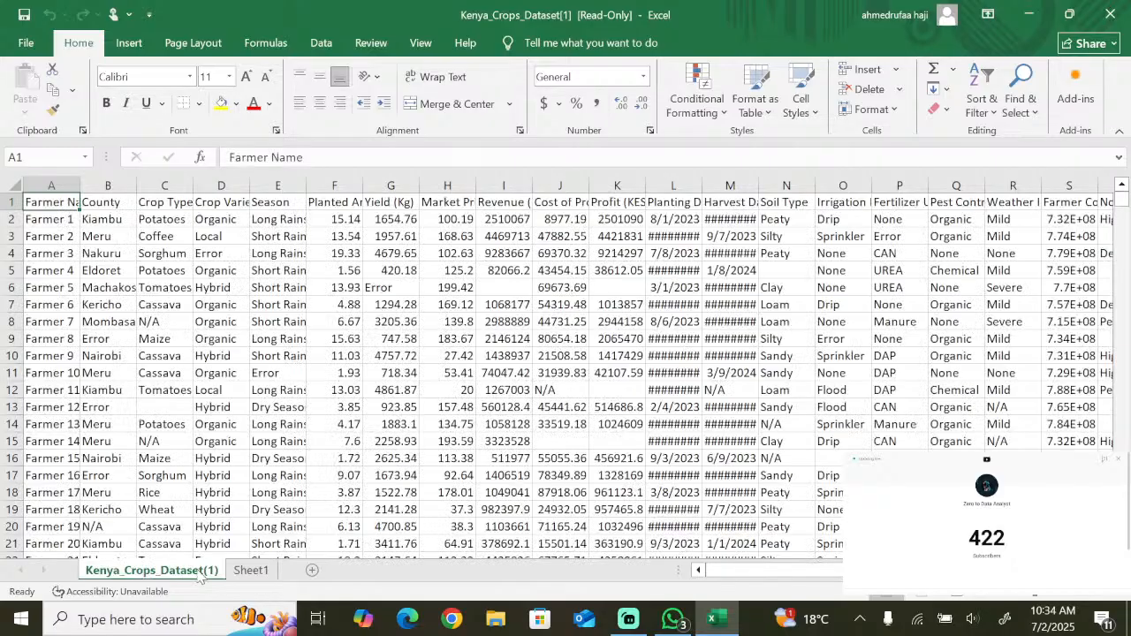
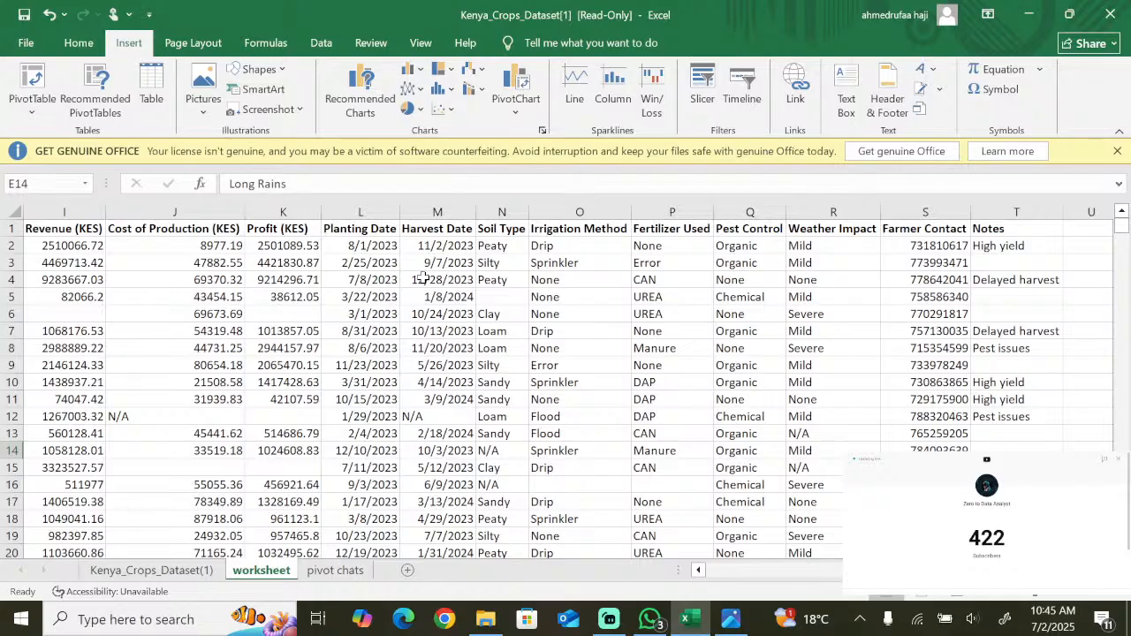
# - Select all cells of the worksheet sheet and load them into the query editor with From Table
pyautogui.click(177, 330)
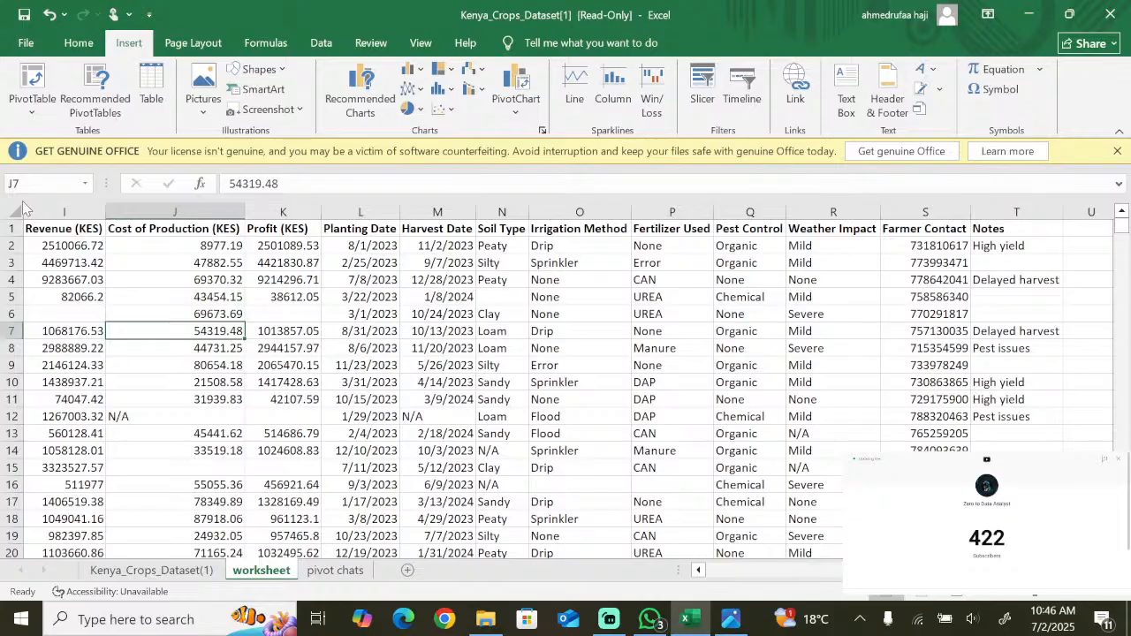
pyautogui.click(16, 211)
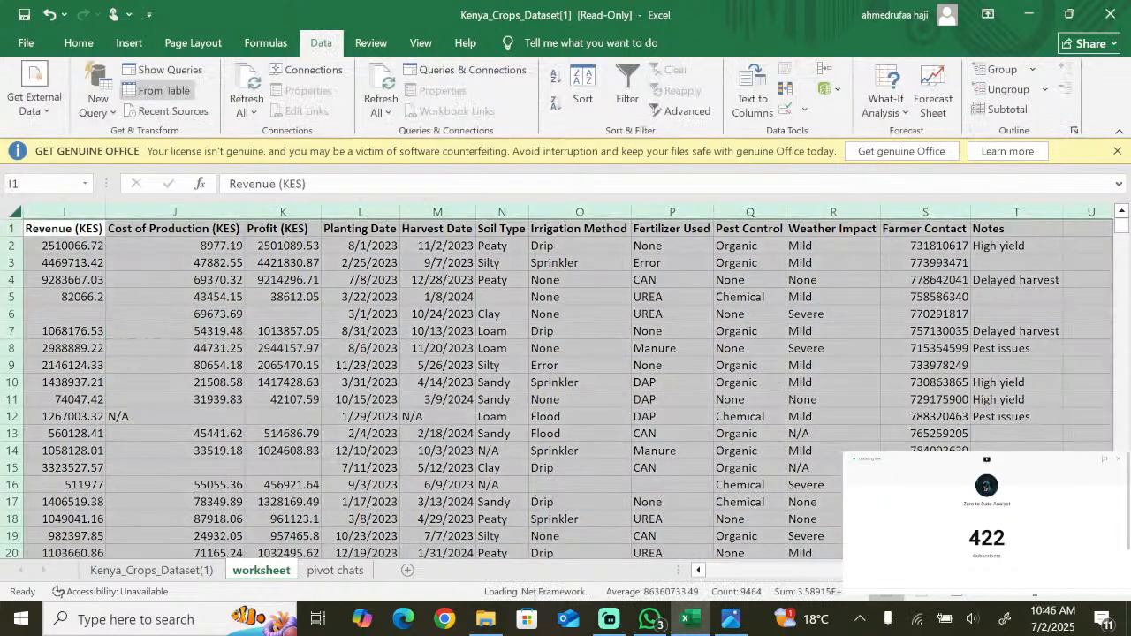
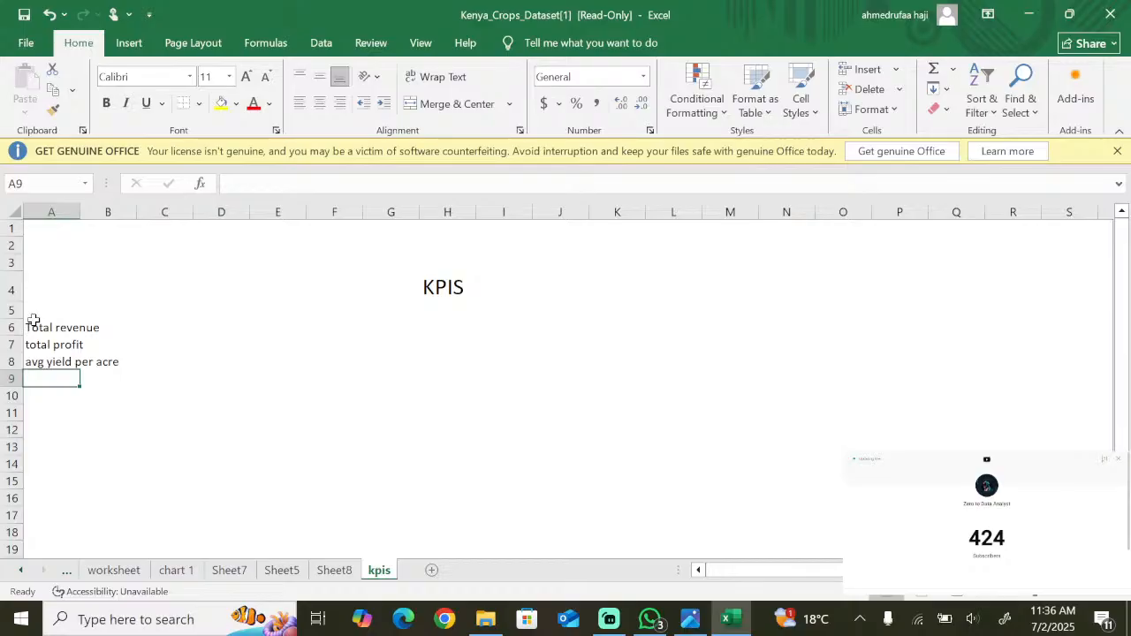
# - On Sheet8, fill the table's Total row cell for Revenue (KES) with the sum of that column
pyautogui.hotkey('ctrl', 'pageup')
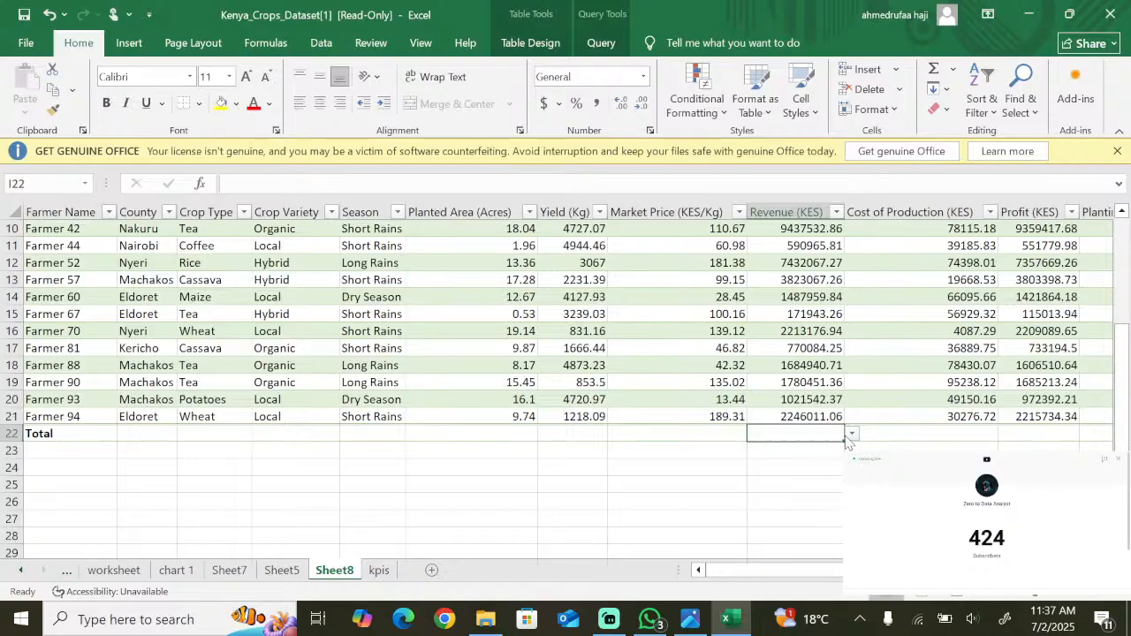
pyautogui.hotkey('ctrl', 'z')
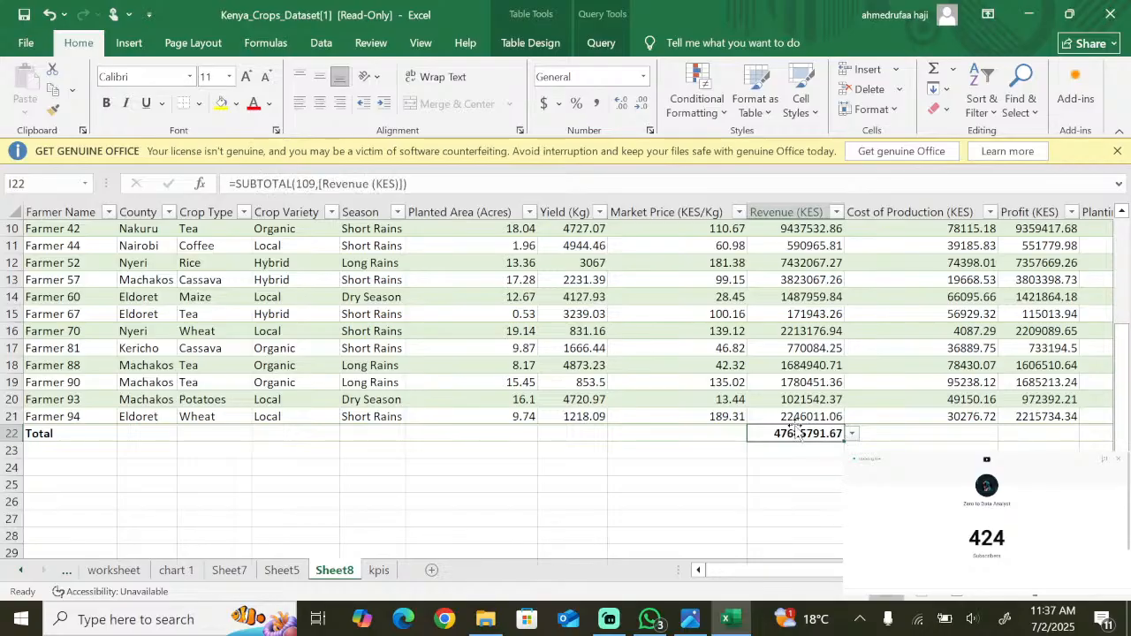